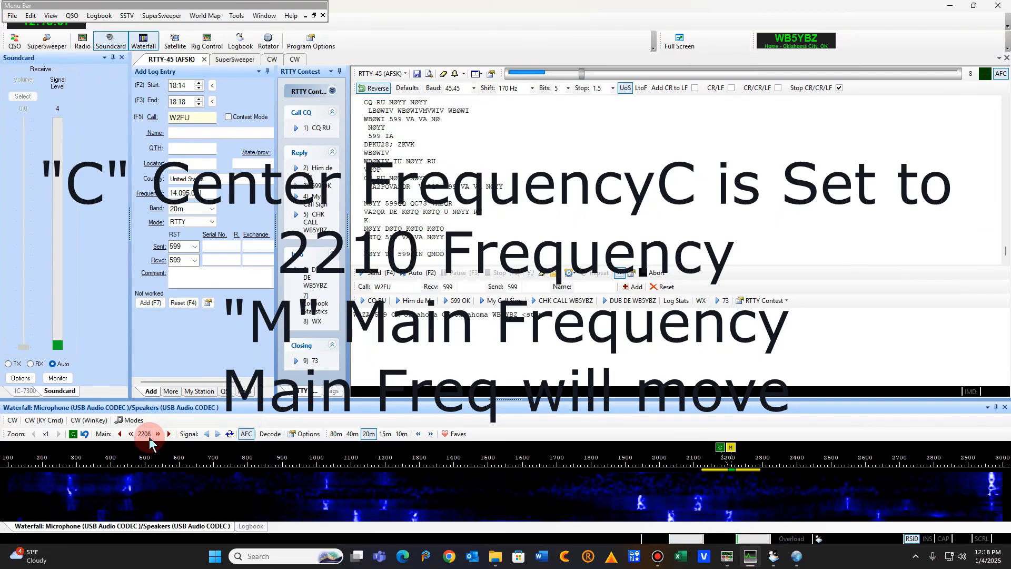
# Nudge the waterfall's main frequency down, and clear the existing call sign from the Call field above the transmit text
pyautogui.click(132, 436)
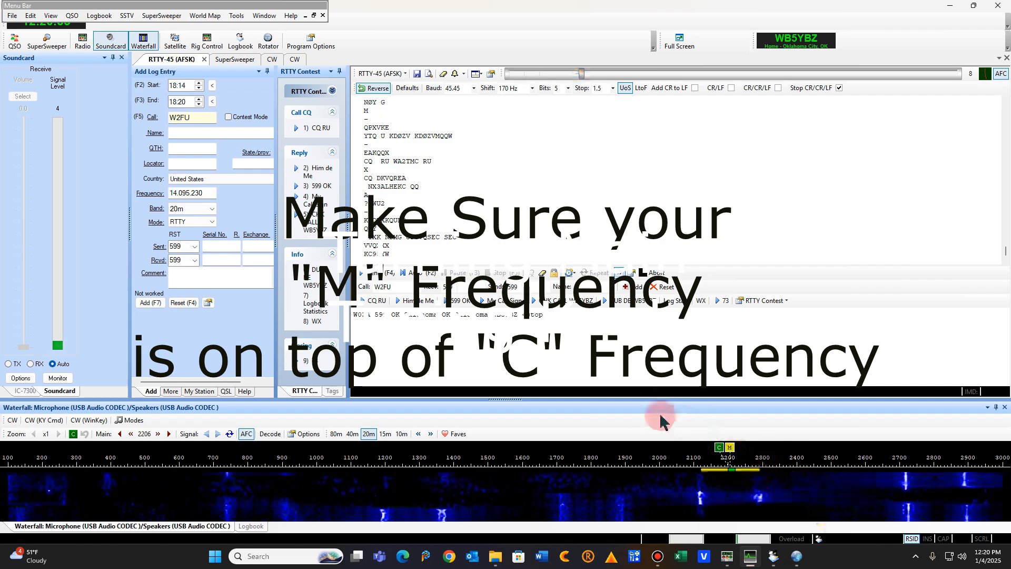
pyautogui.click(393, 288)
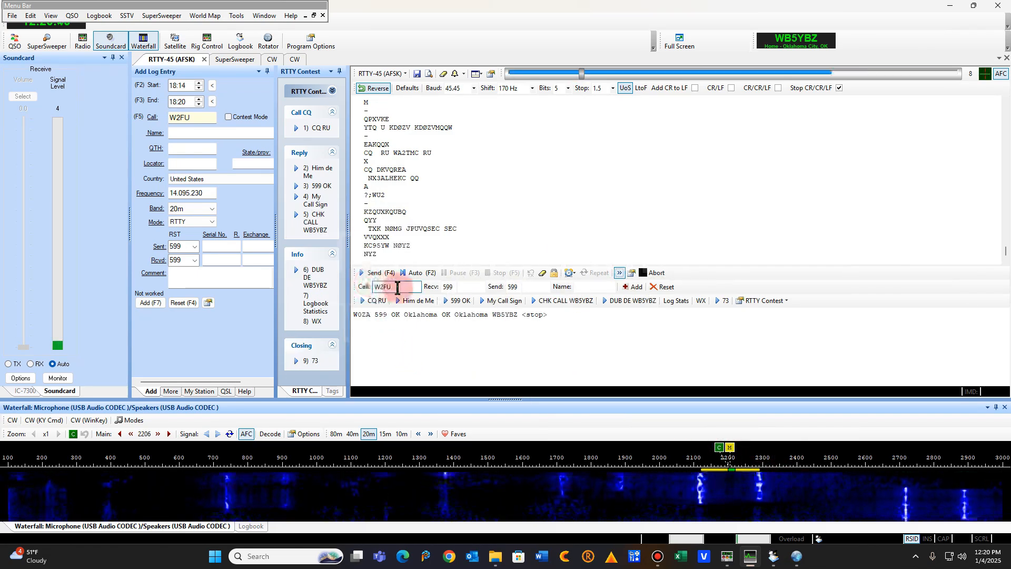
pyautogui.click(377, 286)
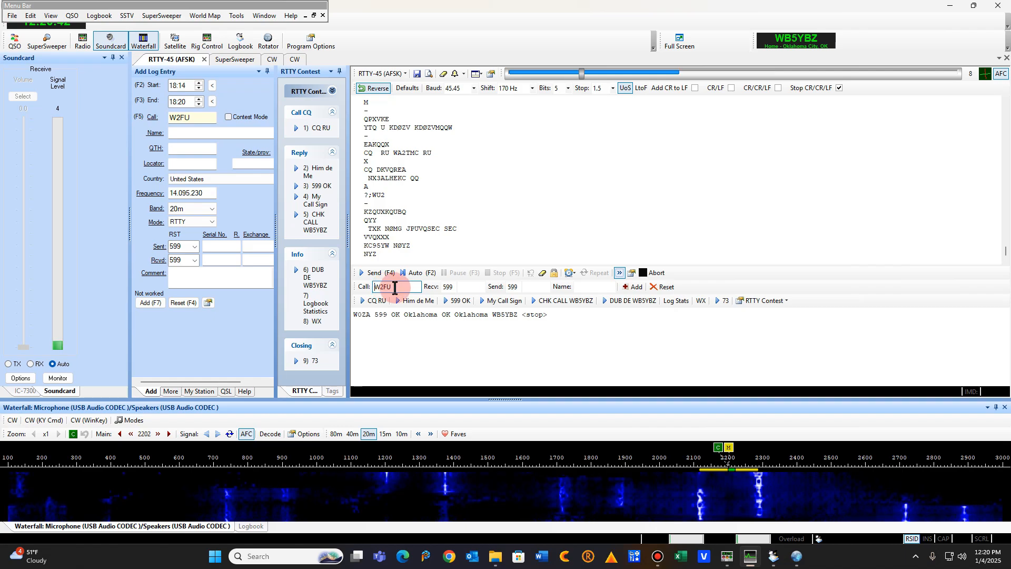
pyautogui.press('Delete')
pyautogui.press('Delete')
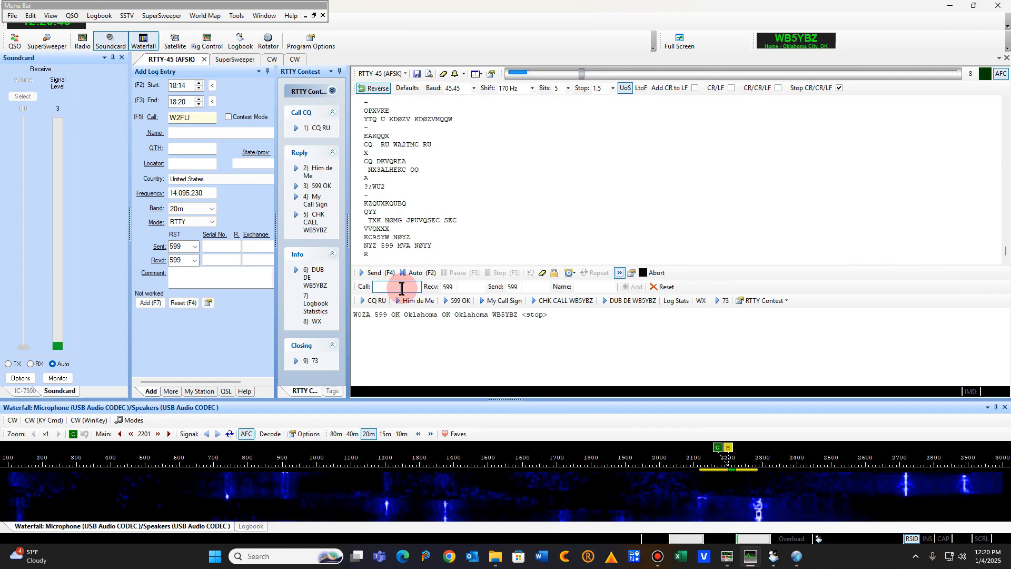
pyautogui.moveTo(416, 236)
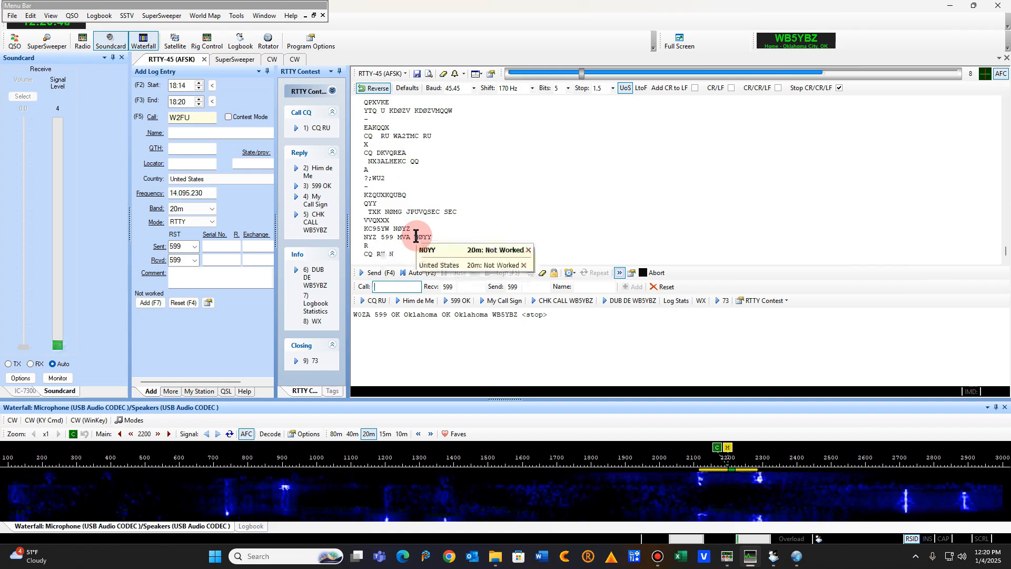
pyautogui.doubleClick(418, 236)
pyautogui.hotkey('ctrl', 'c')
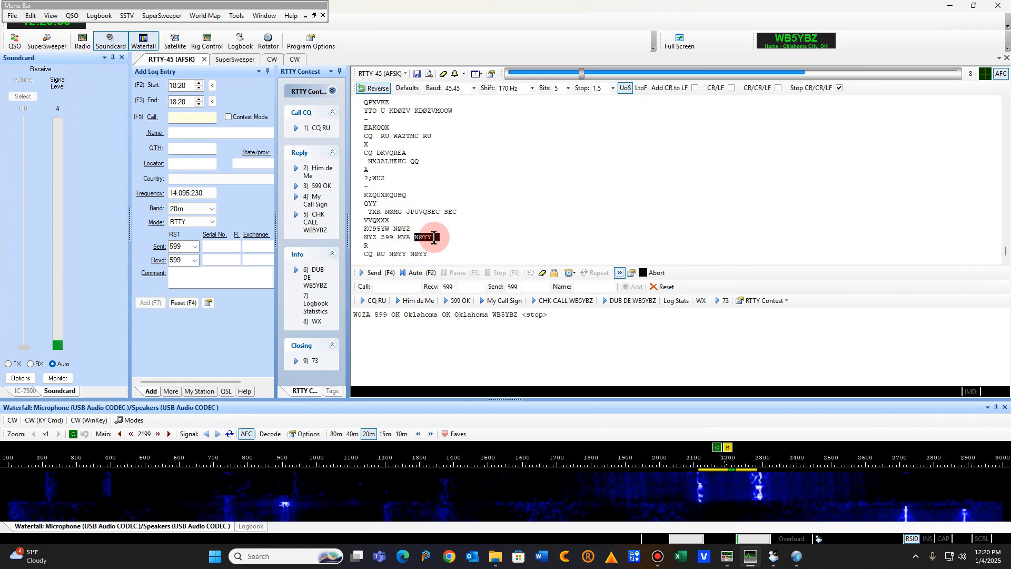
pyautogui.rightClick(435, 237)
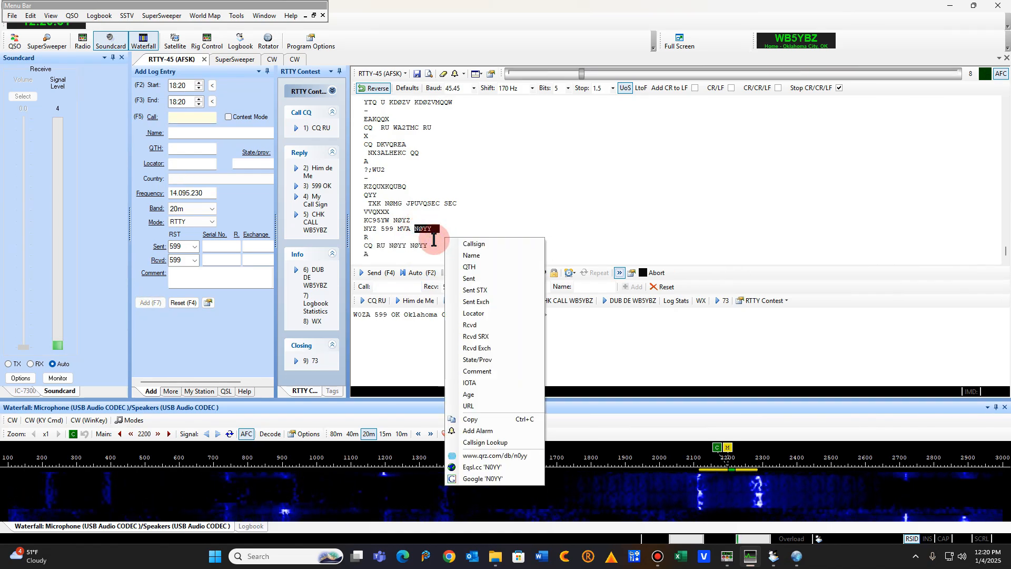
pyautogui.click(473, 420)
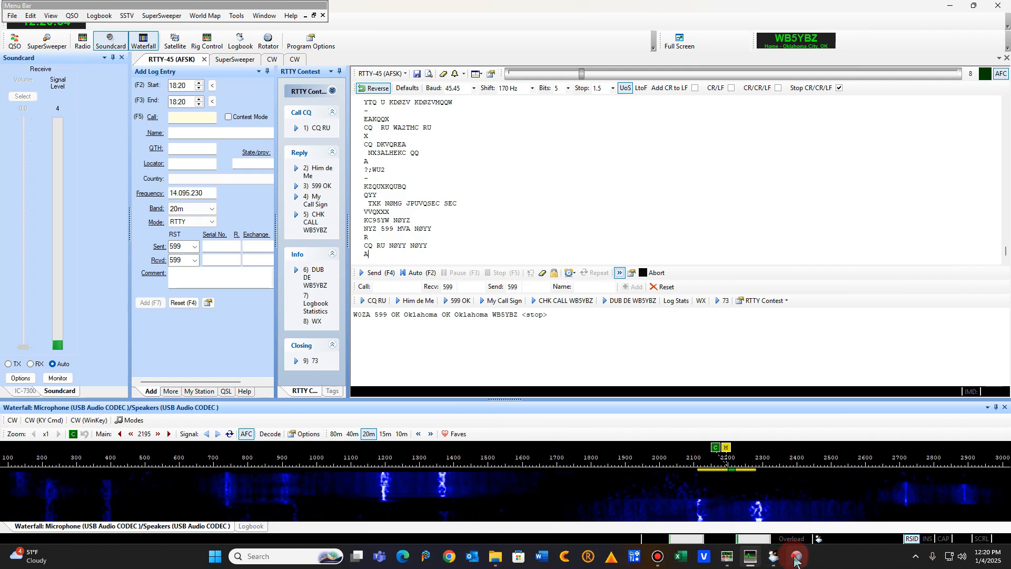
# Switch to N3FJP's ARRL RTTY Roundup Contest Log and paste the copied call sign as the new contact's call
pyautogui.click(796, 557)
pyautogui.click(68, 251)
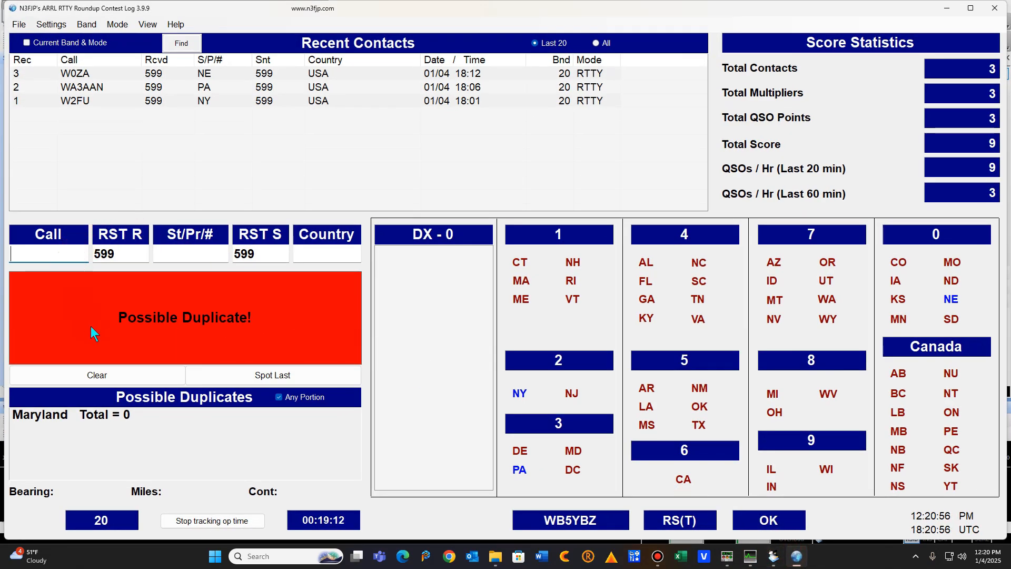
pyautogui.rightClick(62, 253)
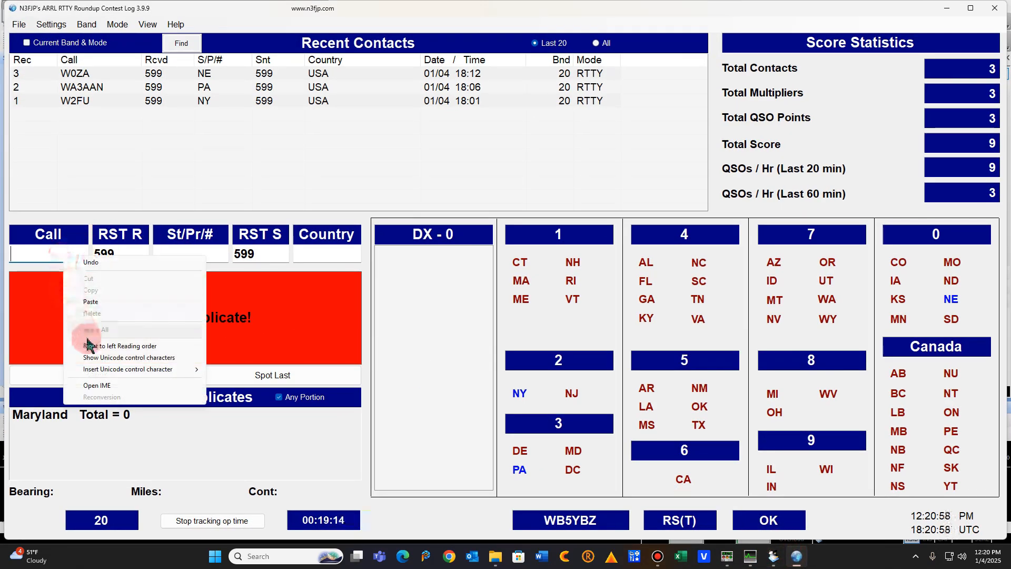
pyautogui.click(88, 303)
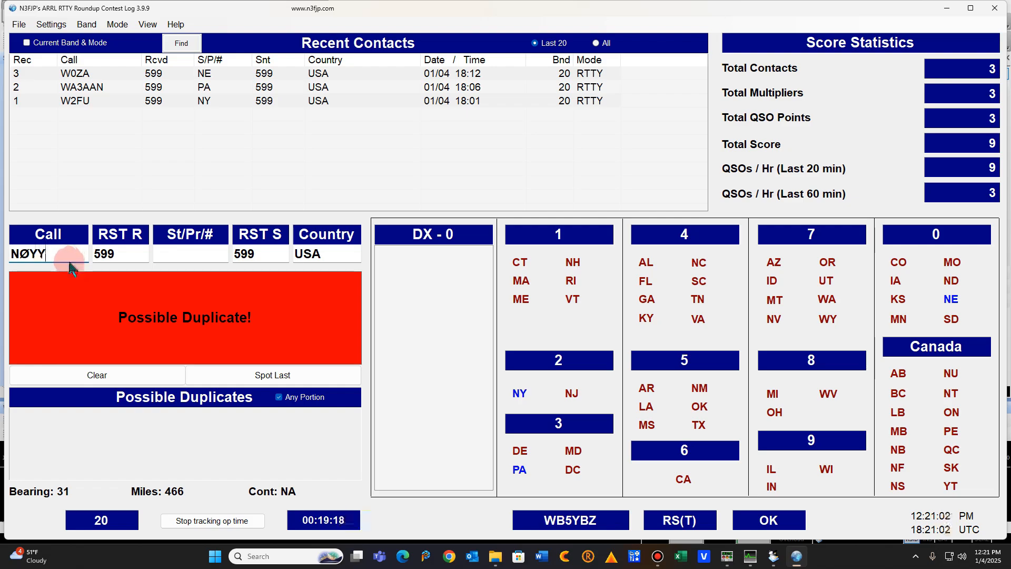
pyautogui.click(55, 250)
pyautogui.click(29, 253)
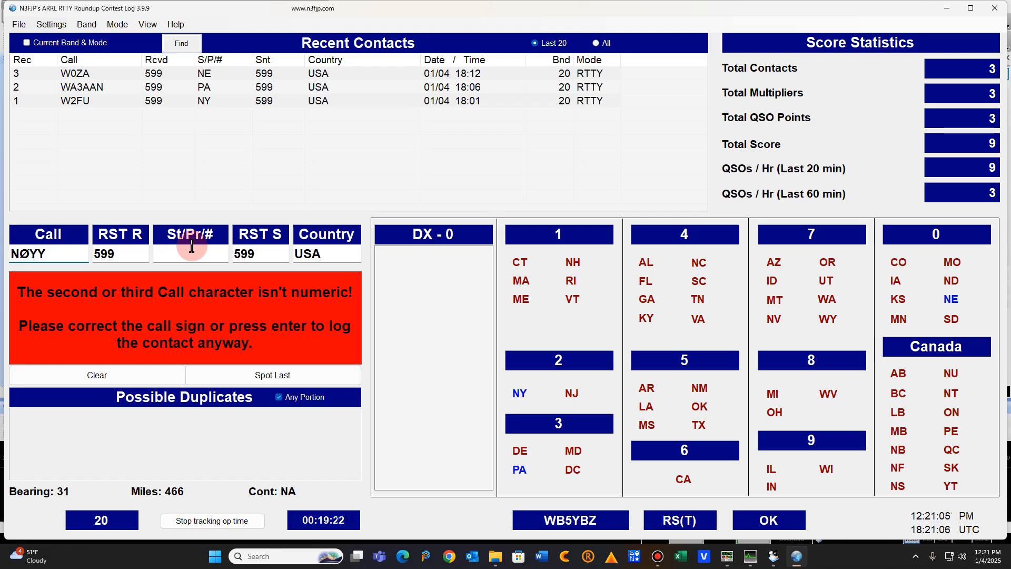
pyautogui.press('BackSpace')
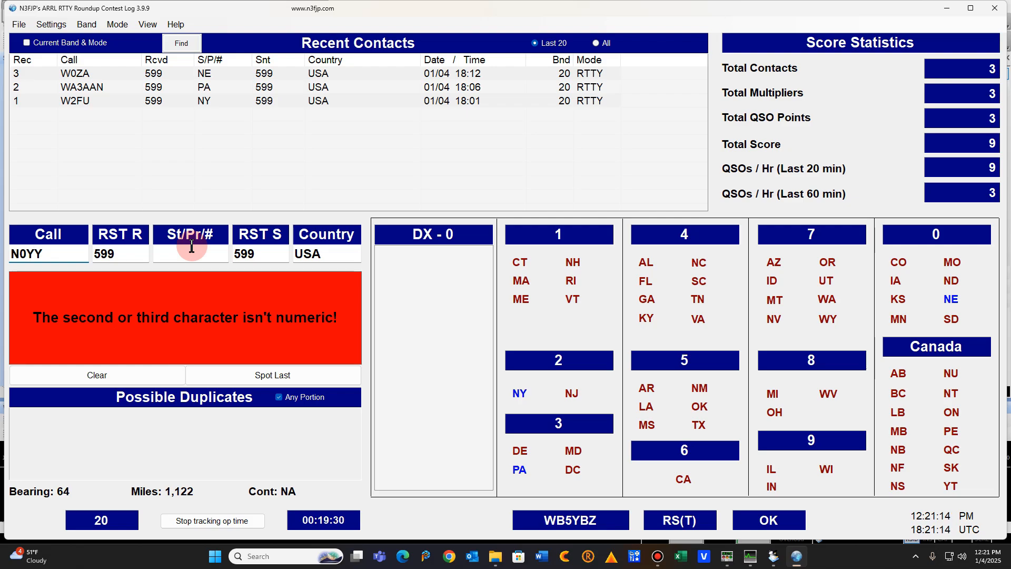
pyautogui.click(191, 246)
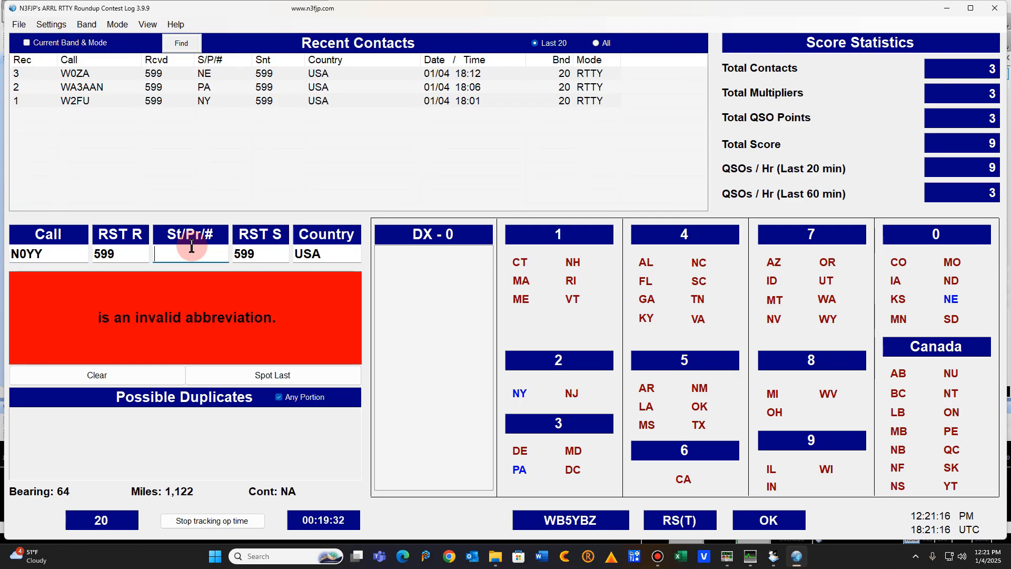
pyautogui.hotkey('alt', 'w')
pyautogui.write('N0')
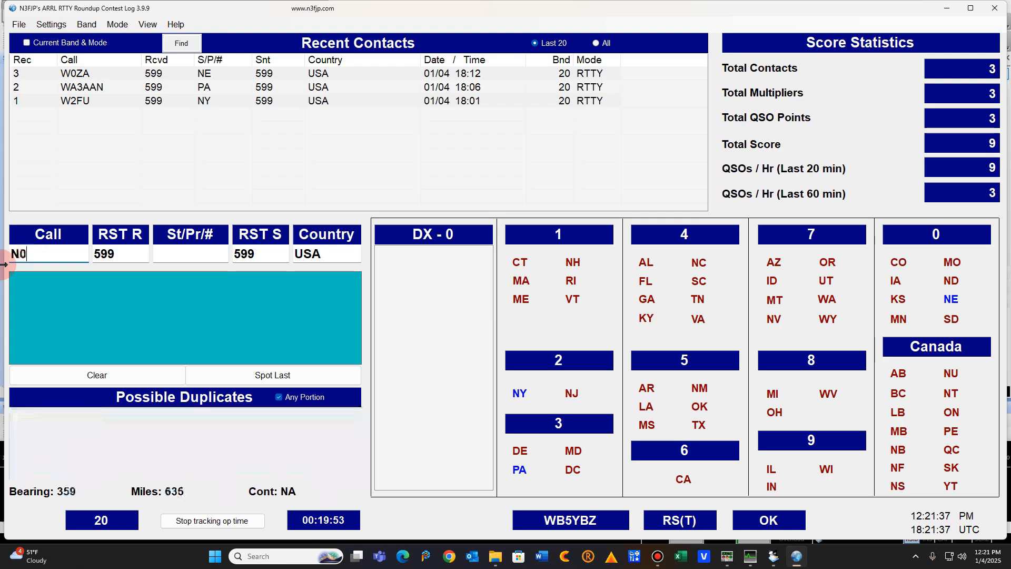
pyautogui.write('YY')
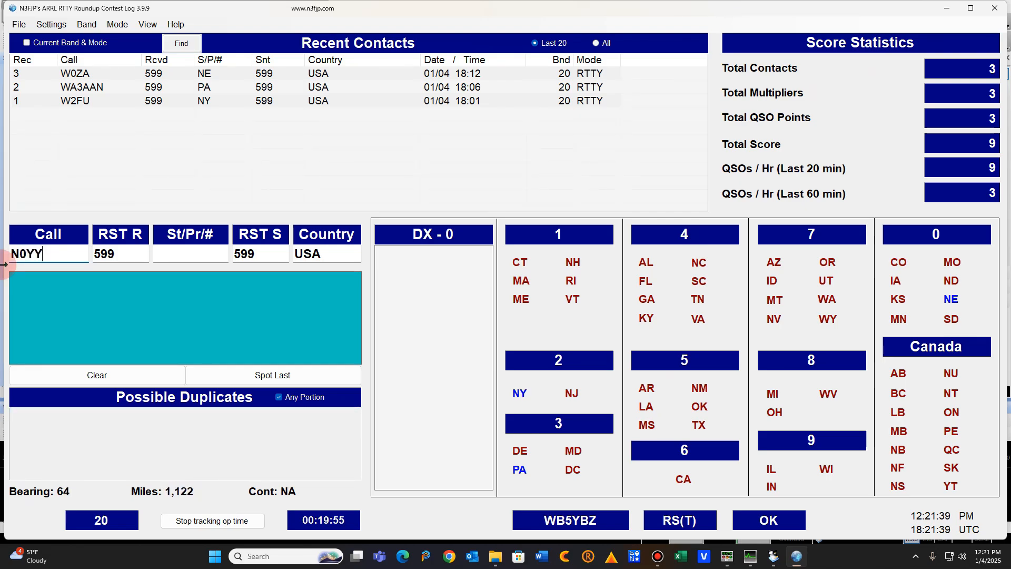
pyautogui.press('Tab')
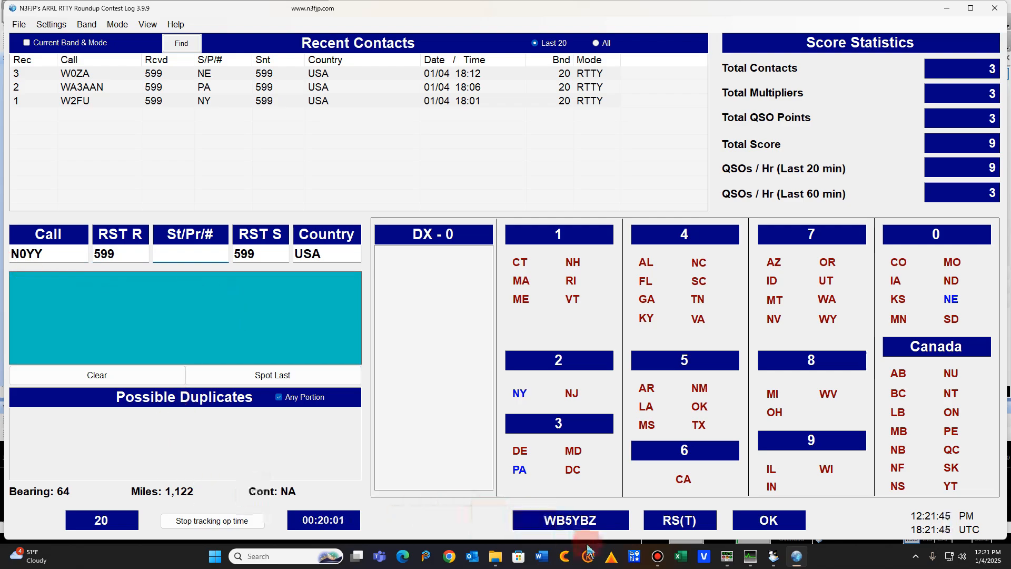
pyautogui.click(751, 557)
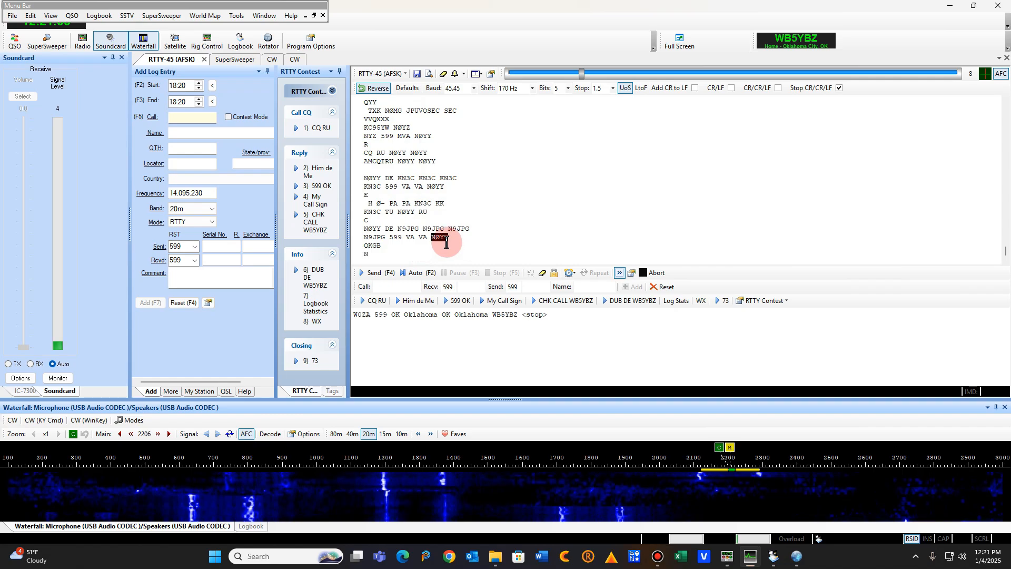
pyautogui.rightClick(445, 243)
pyautogui.click(463, 245)
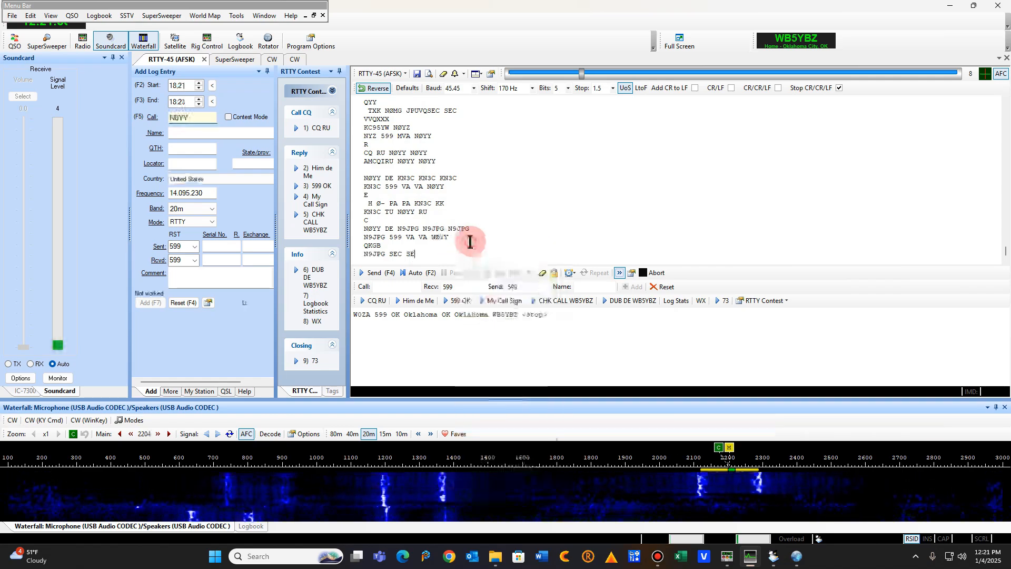
pyautogui.doubleClick(389, 287)
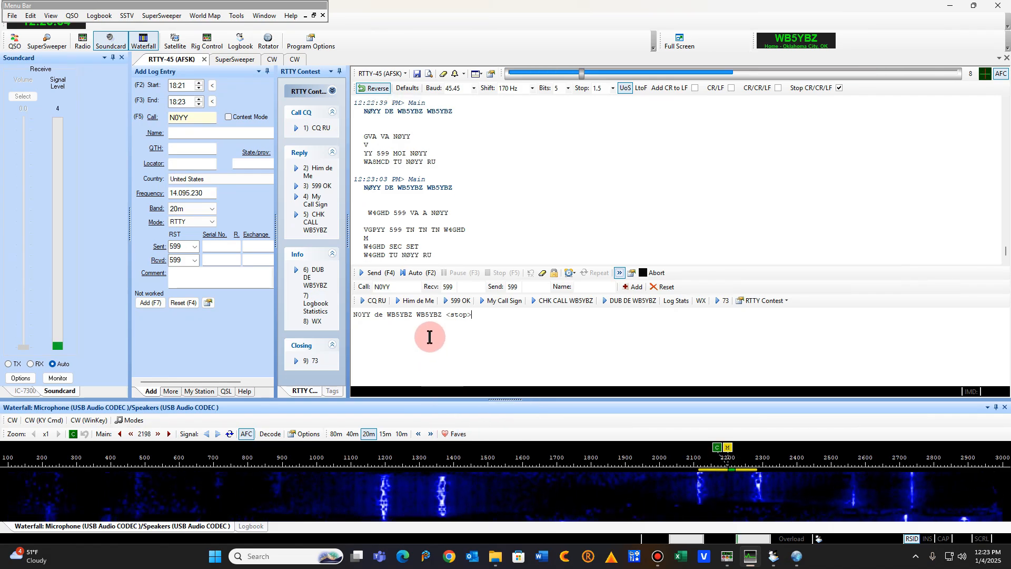
pyautogui.click(421, 303)
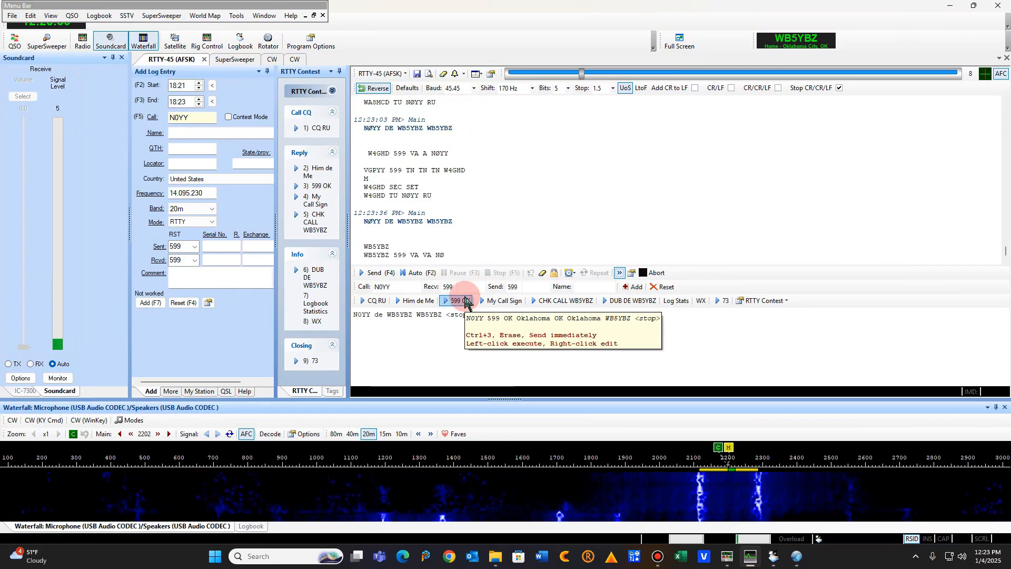
pyautogui.click(467, 300)
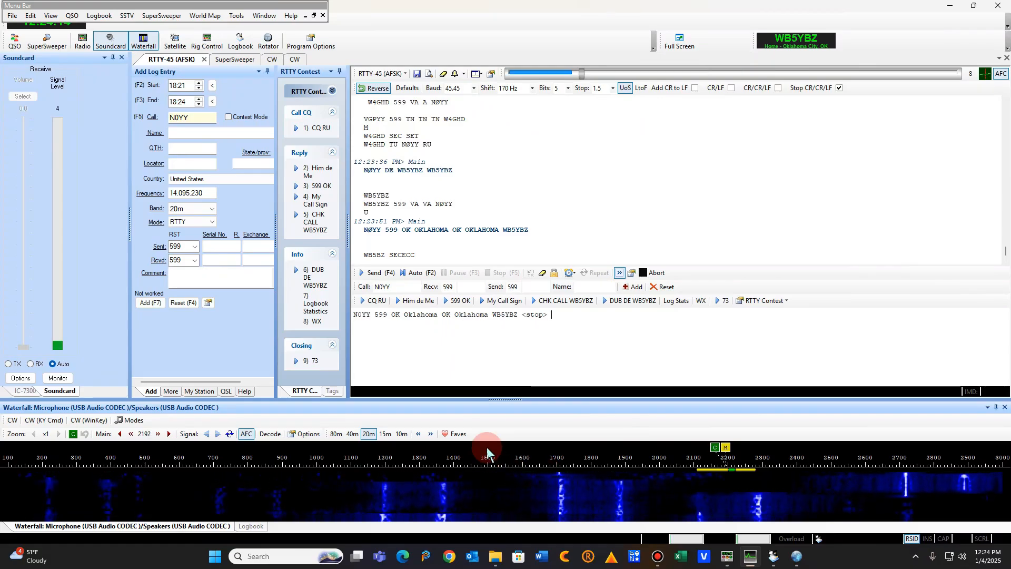
pyautogui.click(462, 306)
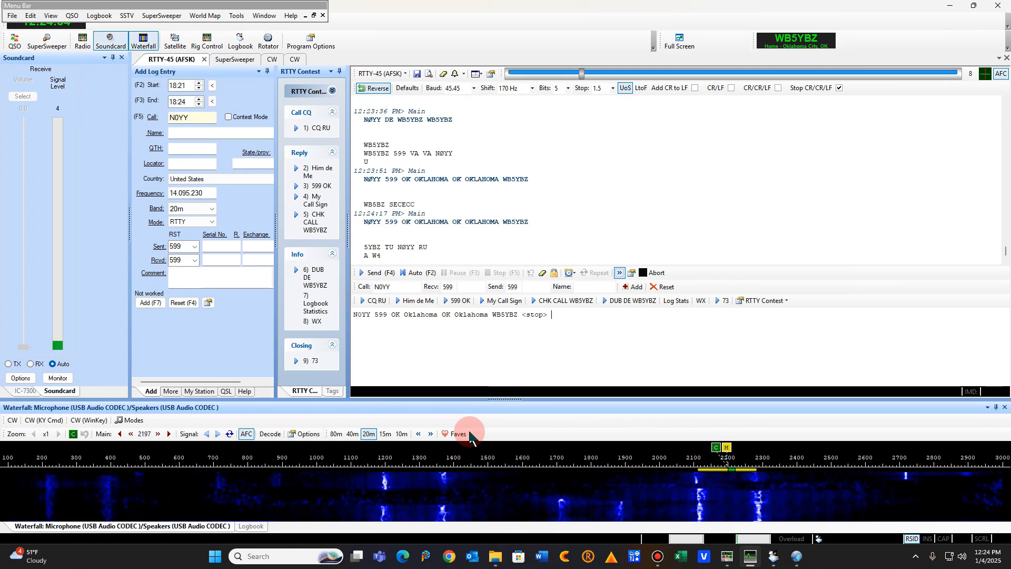
pyautogui.click(798, 559)
pyautogui.click(214, 257)
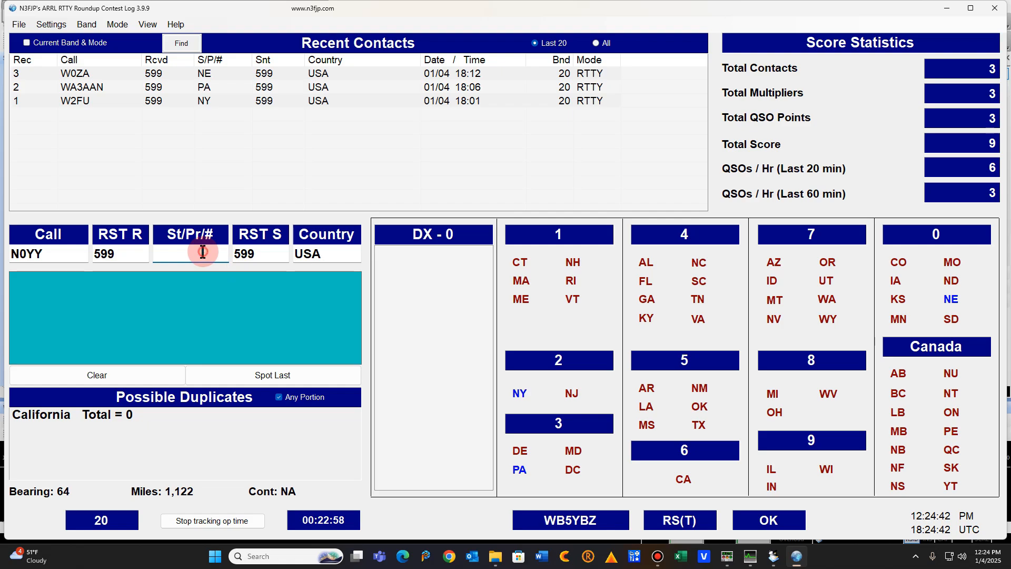
pyautogui.write('VA')
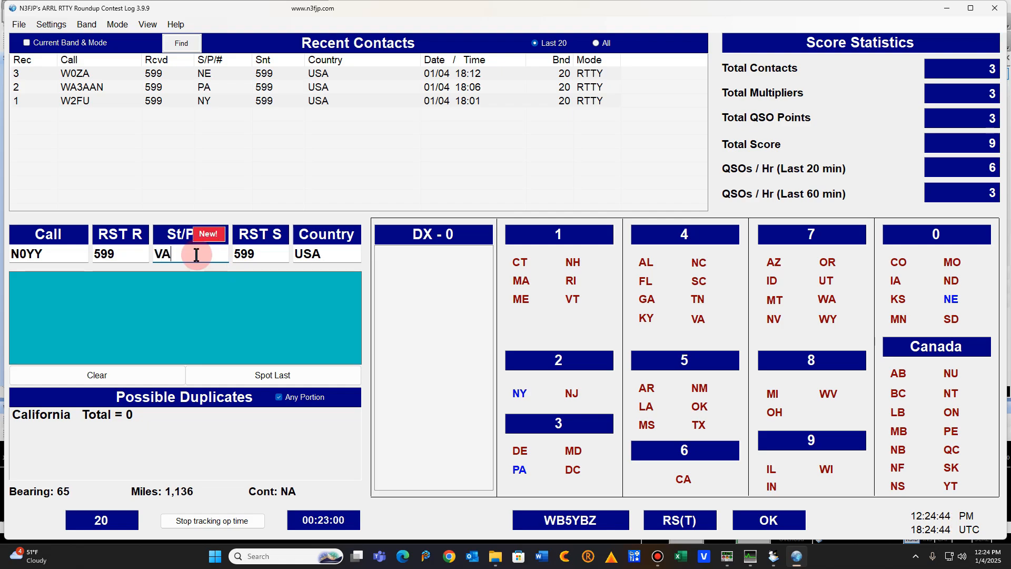
pyautogui.press('Return')
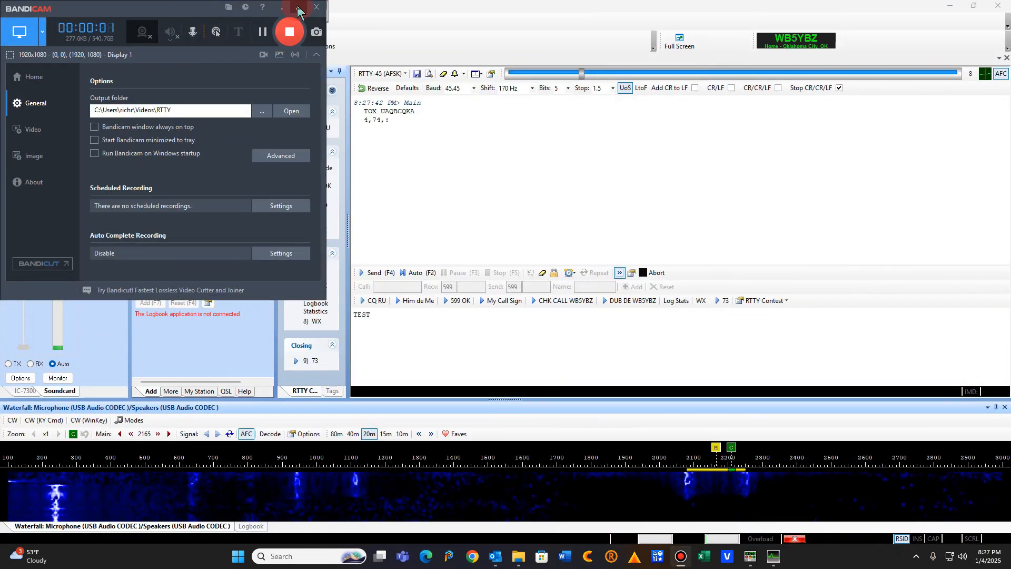
# Minimize the Bandicam window, set Digital Master 780's mode to RTTY-45 (AFSK), and turn on Reverse
pyautogui.click(298, 9)
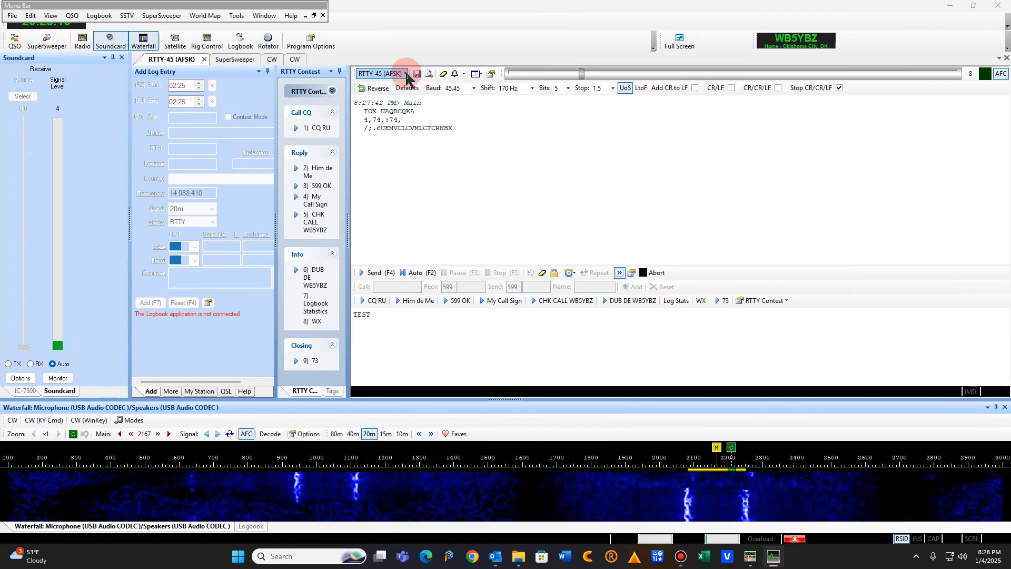
pyautogui.click(406, 74)
pyautogui.moveTo(399, 99)
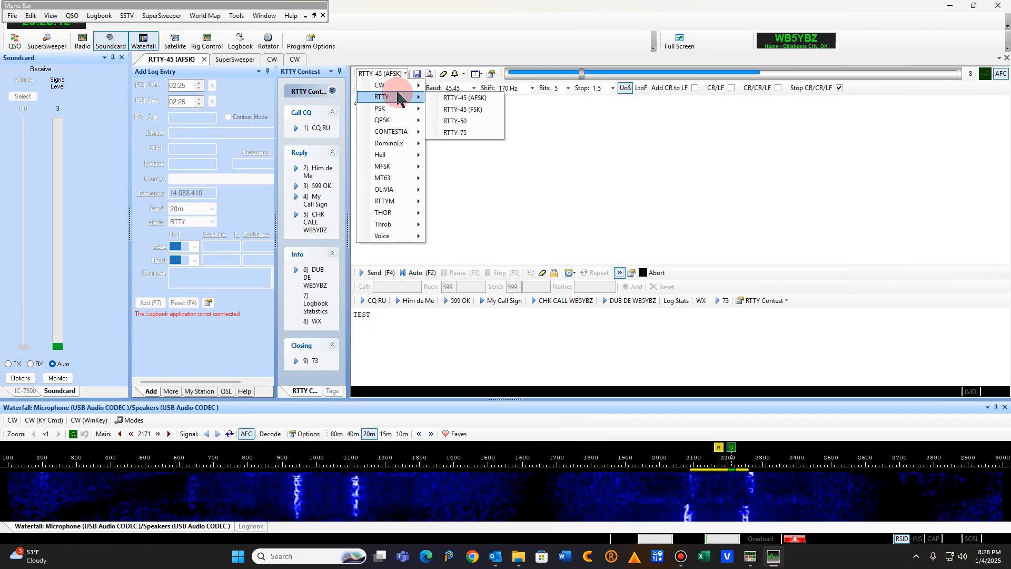
pyautogui.click(483, 98)
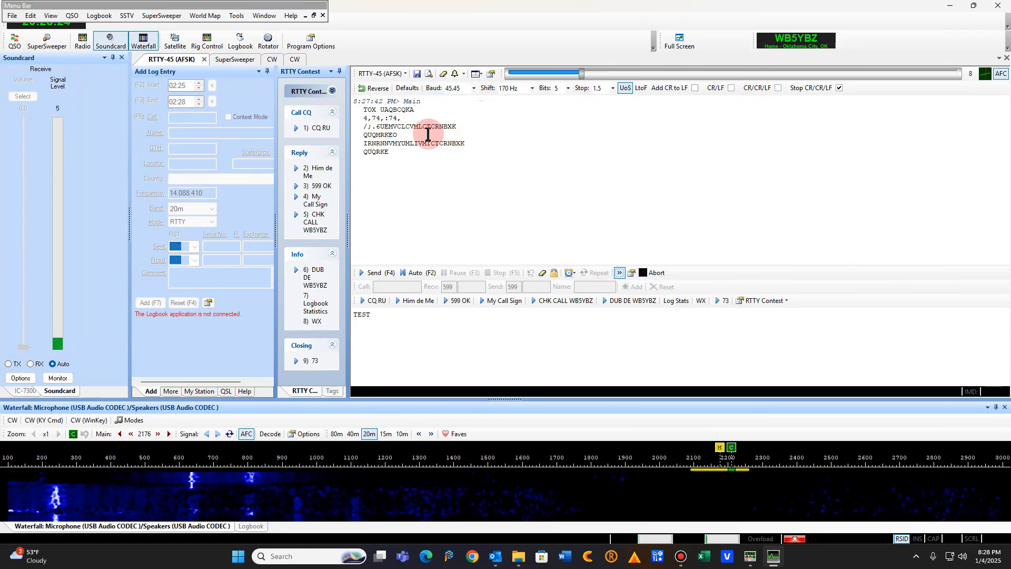
pyautogui.click(382, 89)
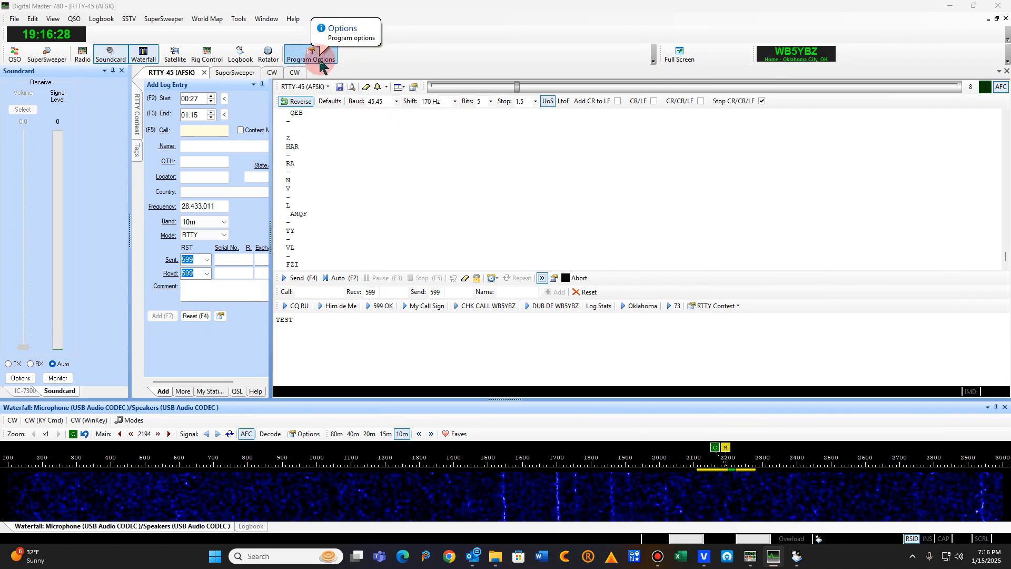
# Open the program options, review the appearance, callsign and clock settings, and connect to the HRD Logbook
pyautogui.click(414, 88)
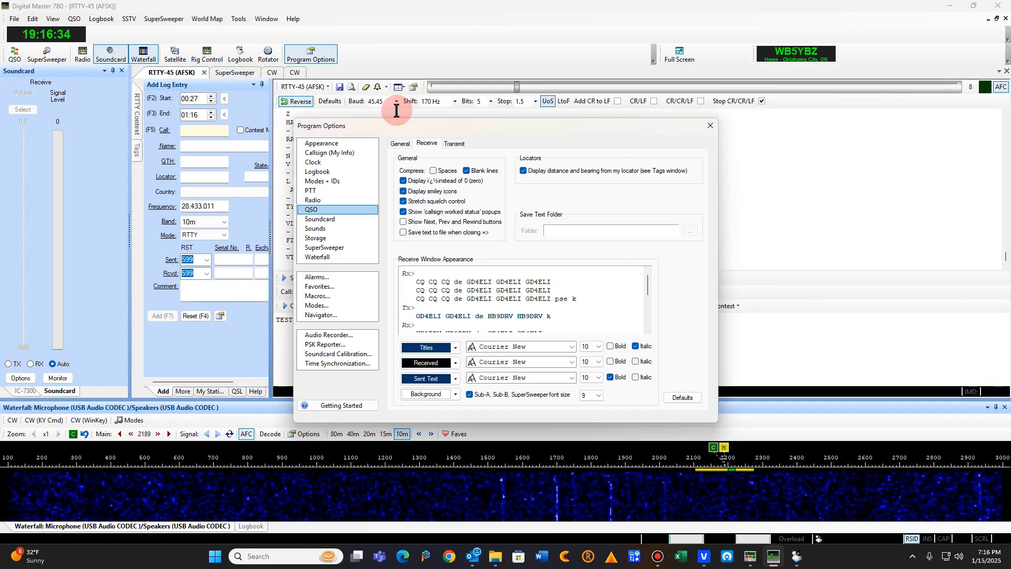
pyautogui.click(331, 143)
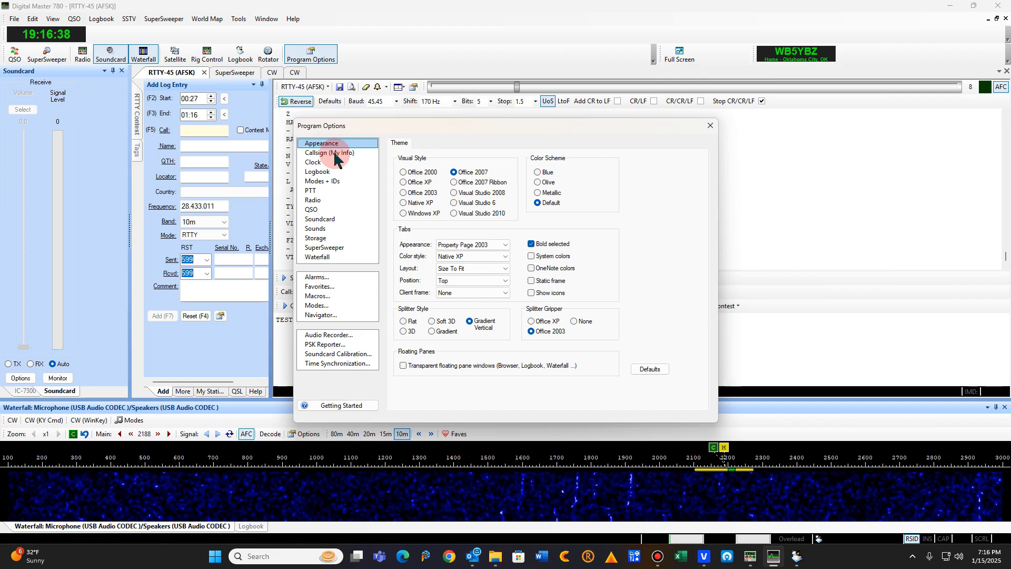
pyautogui.click(335, 153)
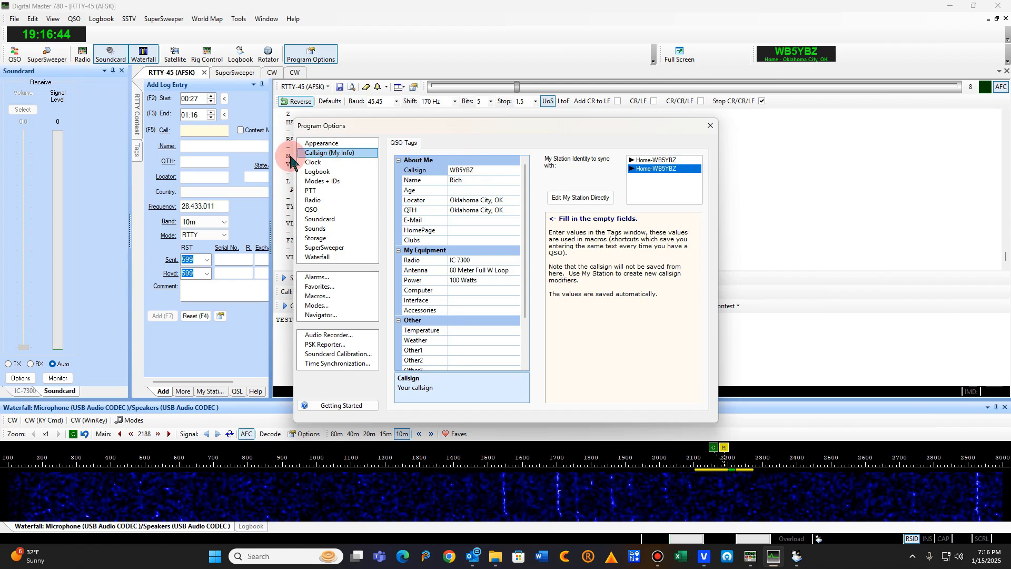
pyautogui.click(312, 164)
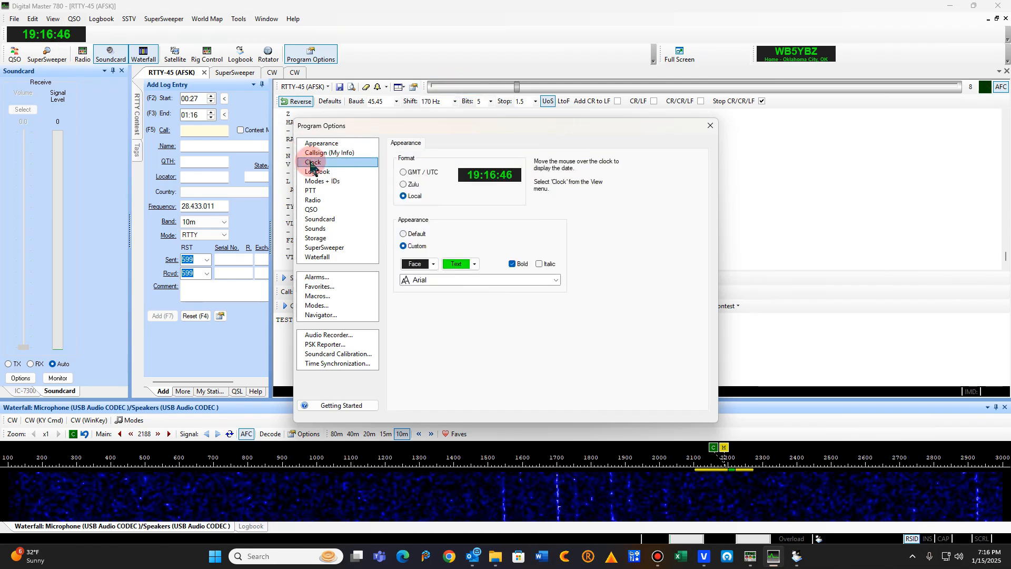
pyautogui.click(309, 174)
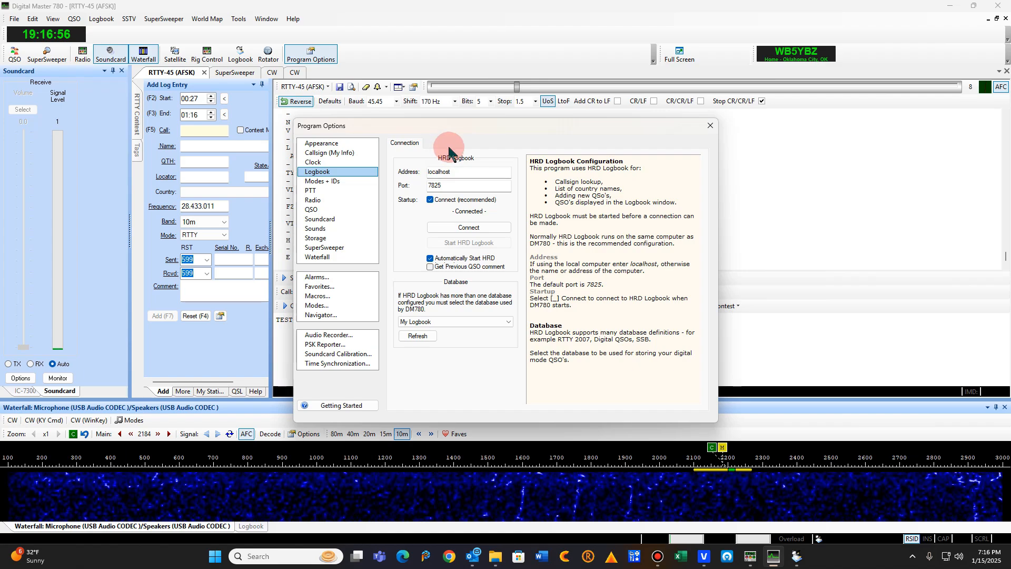
pyautogui.click(470, 226)
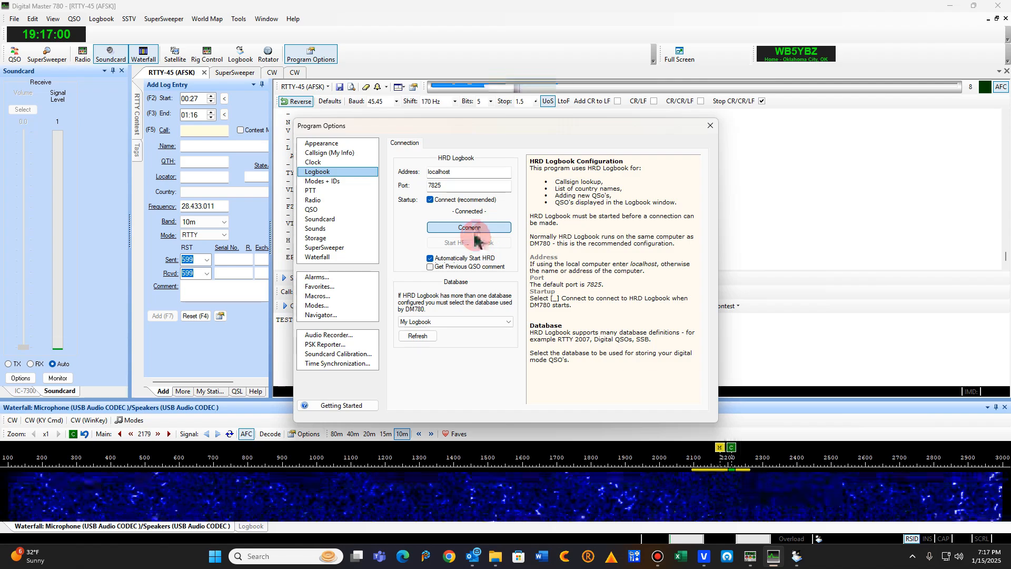
# Enable FSK keying in the RTTY section of the Modes + IDs options
pyautogui.click(333, 182)
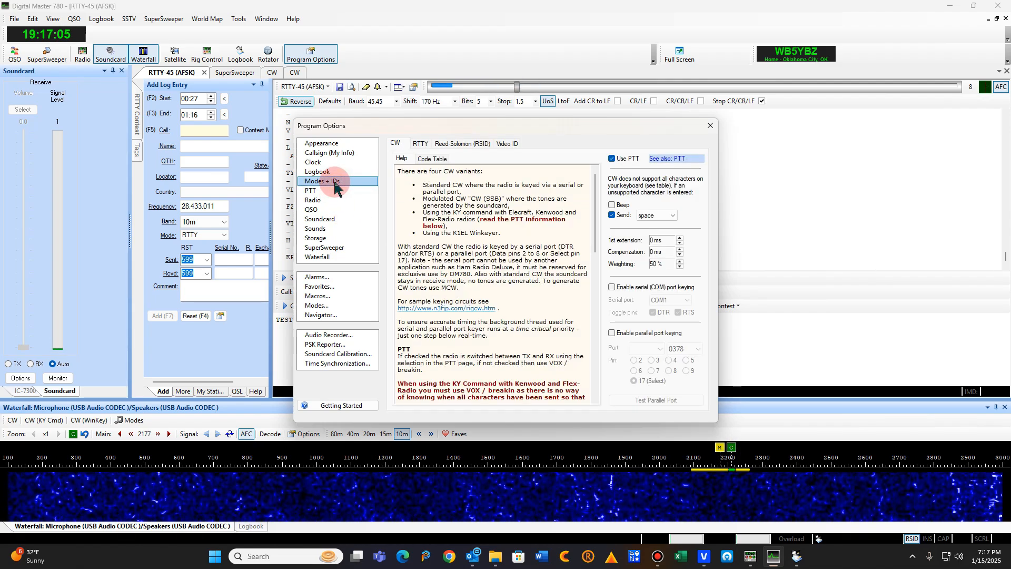
pyautogui.click(420, 143)
pyautogui.click(413, 239)
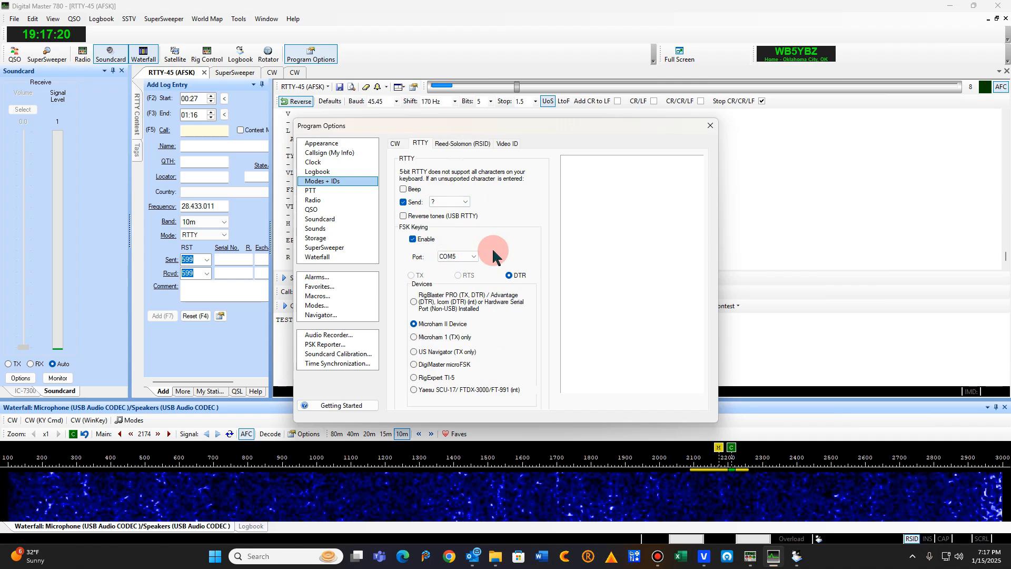
# Review the PTT and Radio options and the QSO receive and transmit settings
pyautogui.click(311, 192)
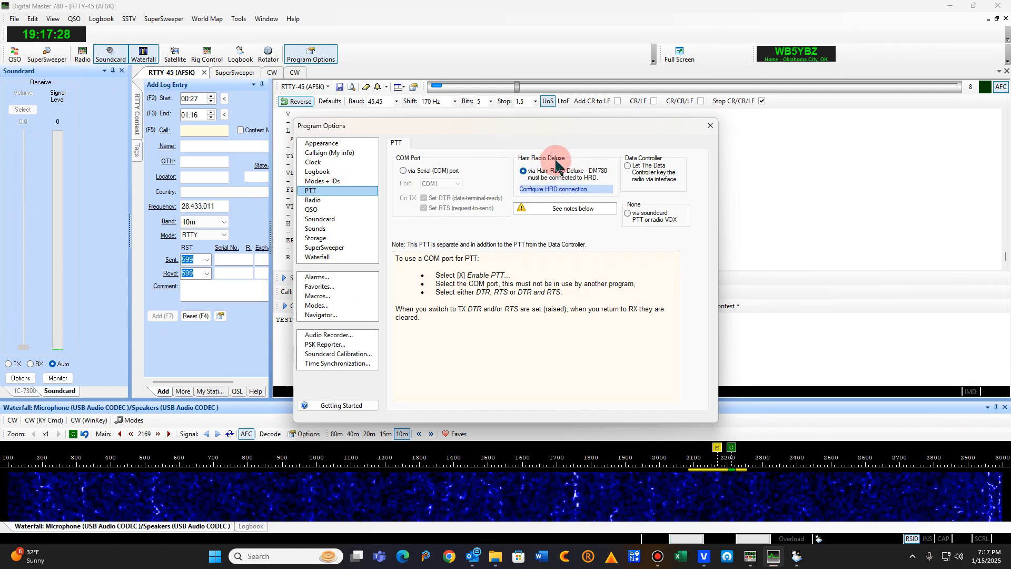
pyautogui.click(330, 201)
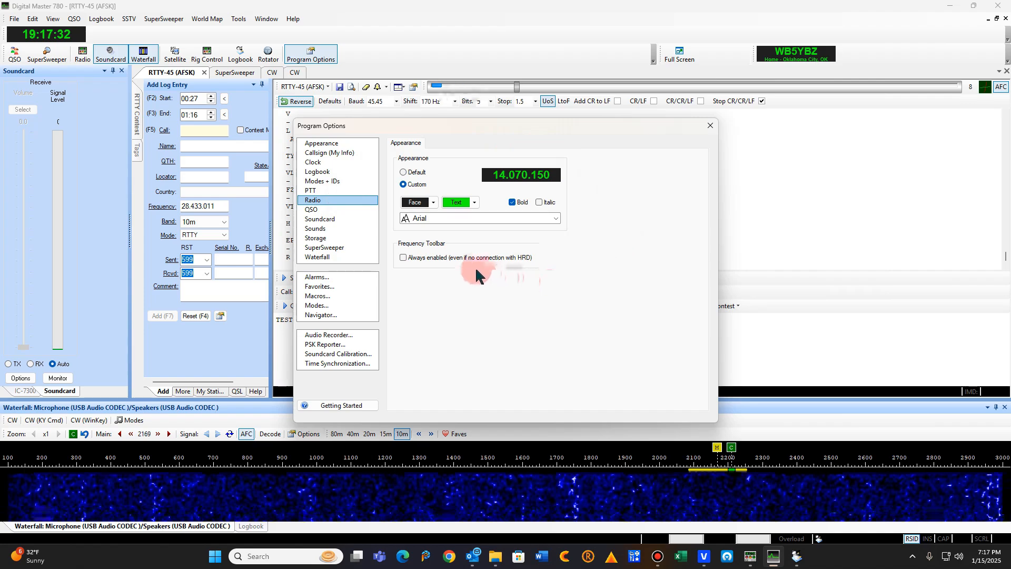
pyautogui.click(316, 211)
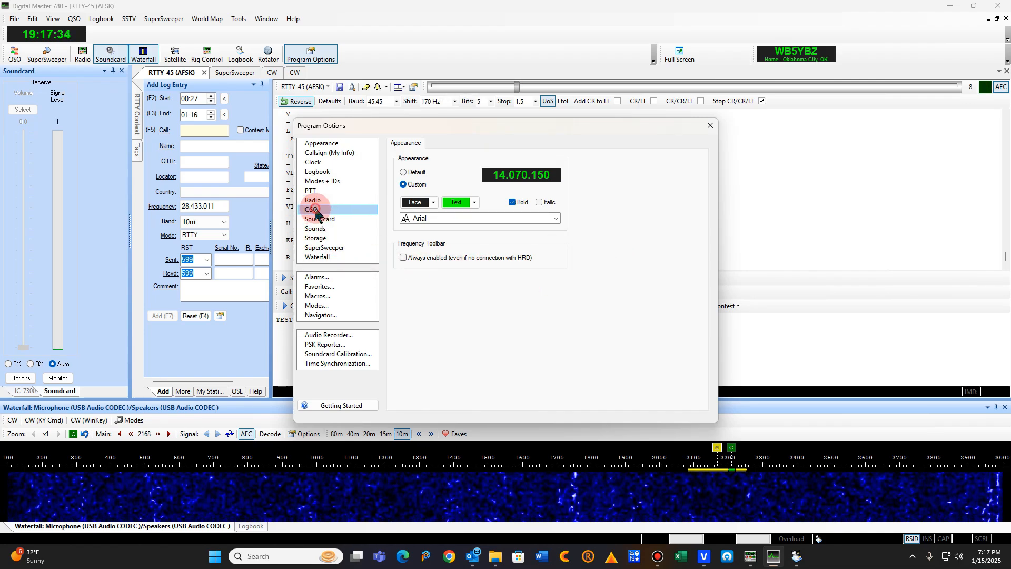
pyautogui.click(430, 144)
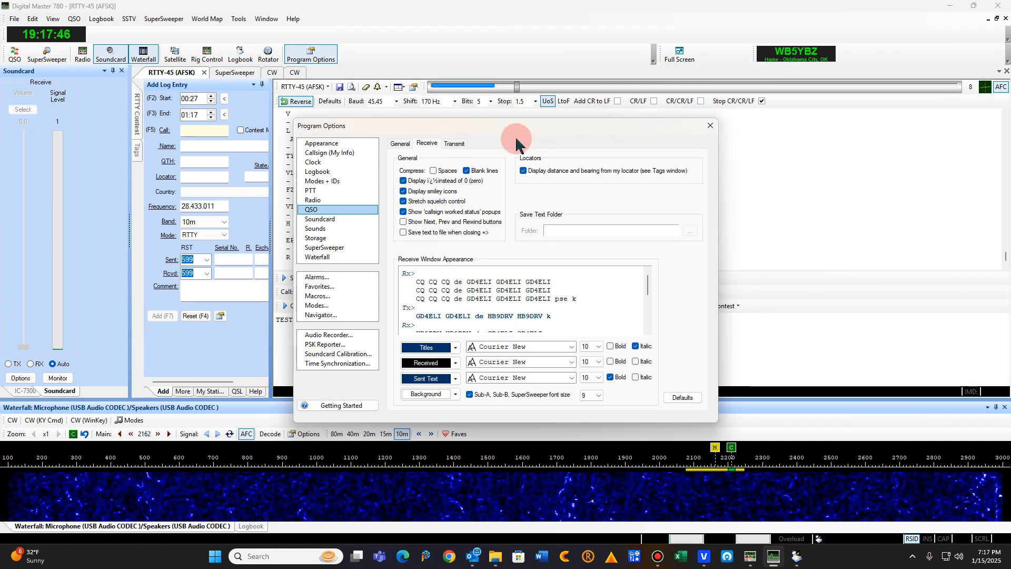
pyautogui.click(459, 146)
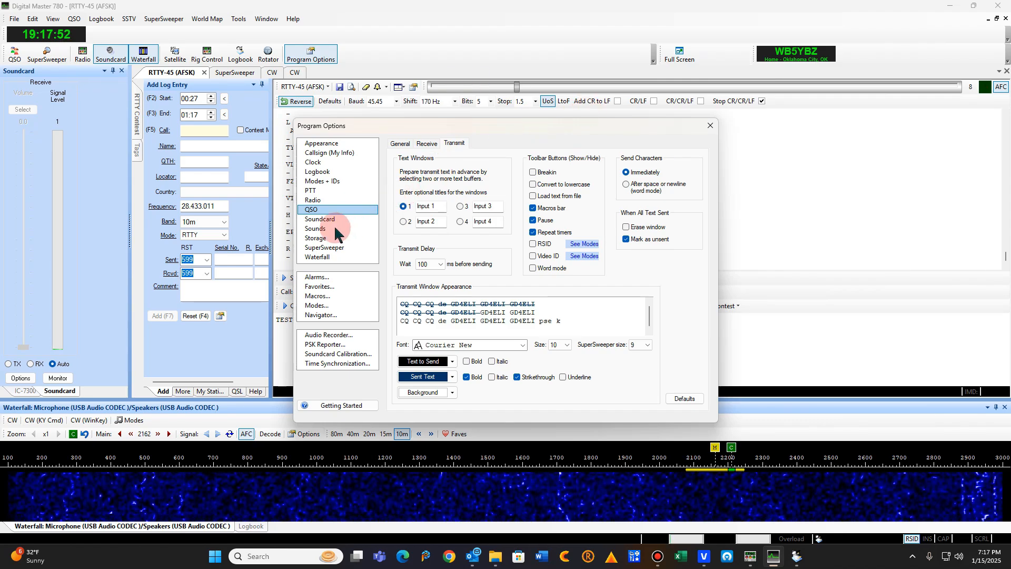
# Set the soundcard's transmit output to Speakers (USB Audio CODEC) and its receive input to Microphone (USB Audio CODEC)
pyautogui.click(330, 220)
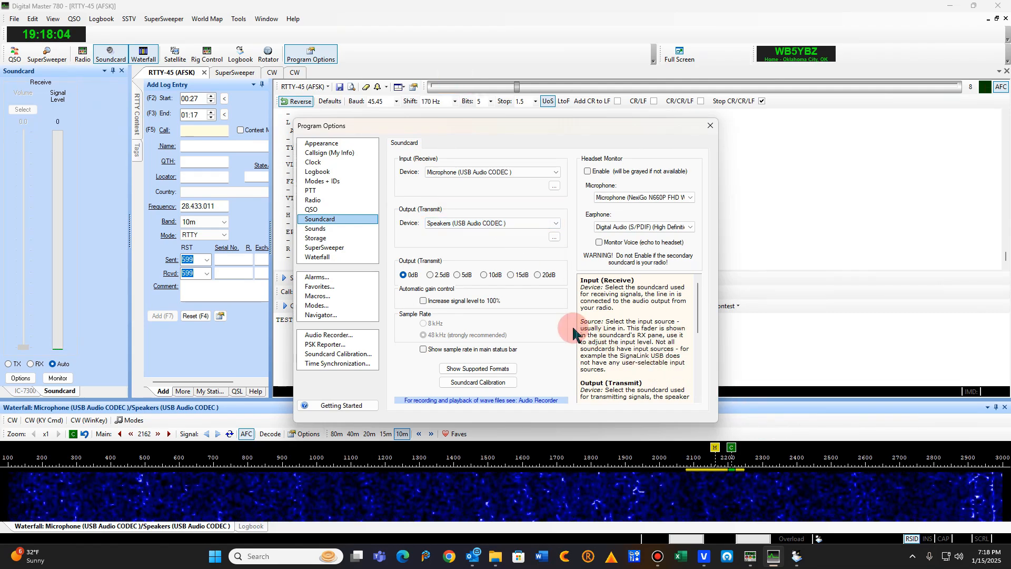
pyautogui.click(556, 224)
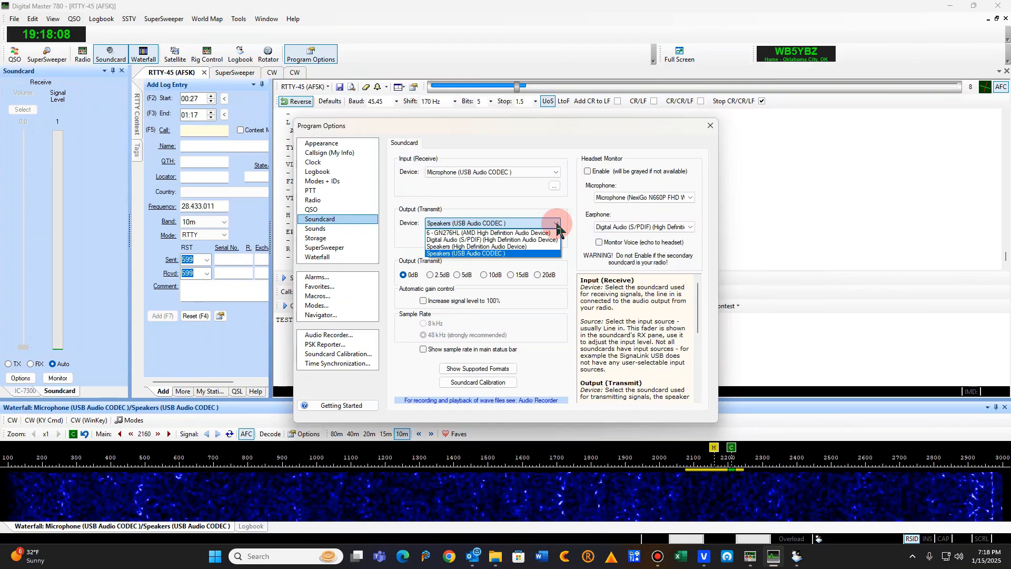
pyautogui.click(522, 253)
pyautogui.click(556, 173)
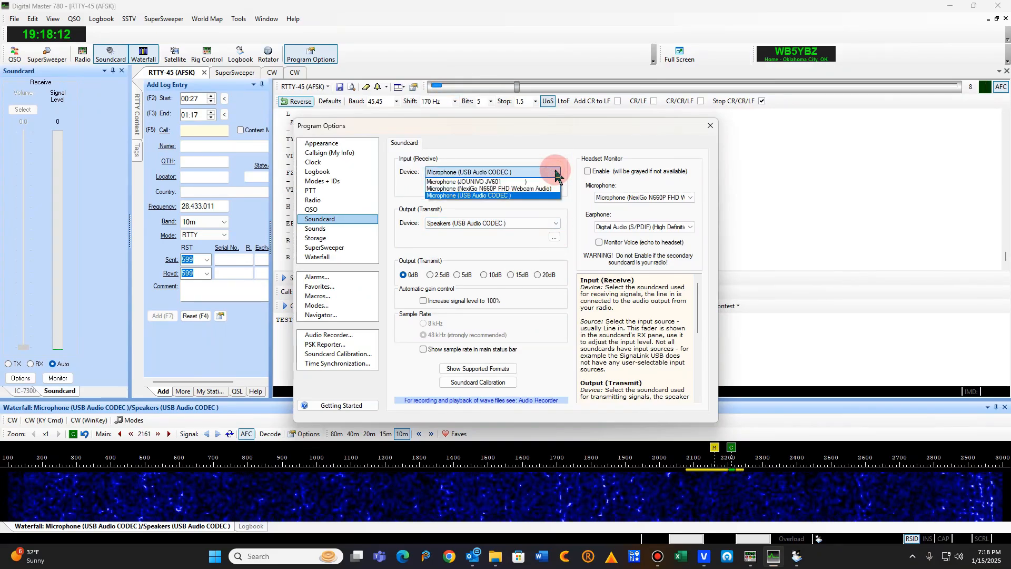
pyautogui.click(524, 195)
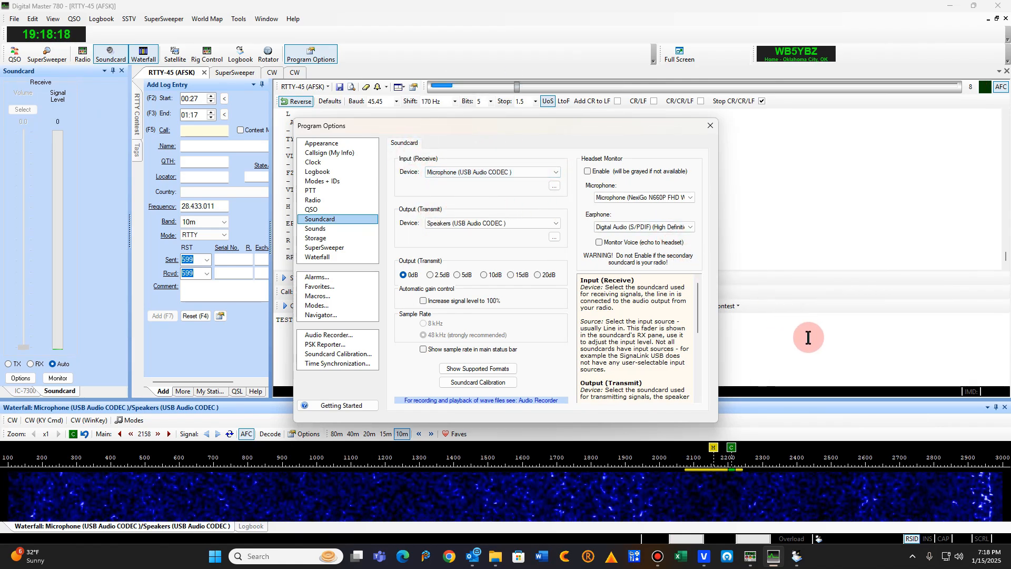
# In the Windows sound settings, switch output to the USB Audio CODEC speakers and back to High Definition Audio, and review the input devices
pyautogui.rightClick(961, 560)
pyautogui.click(940, 528)
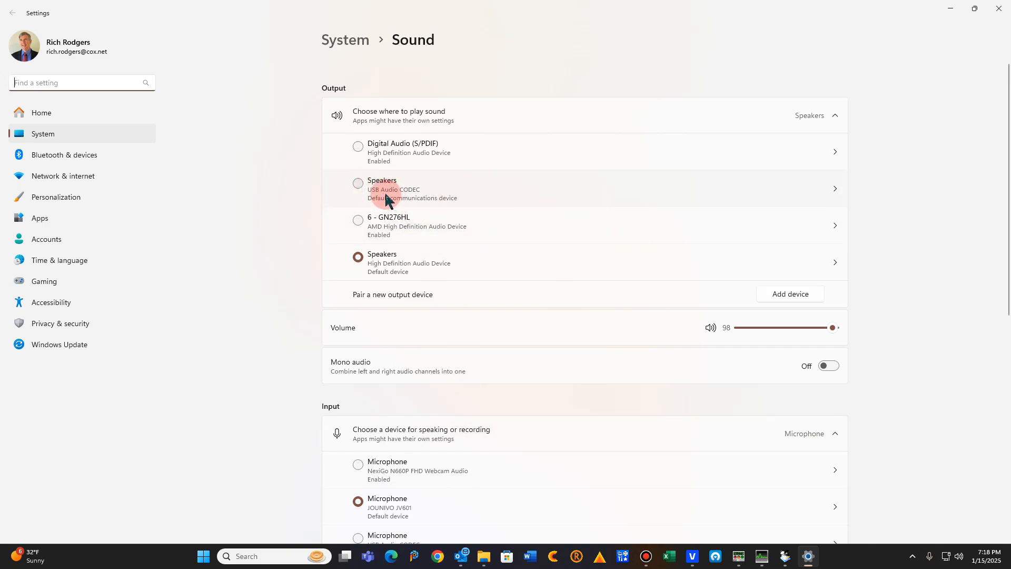
pyautogui.click(359, 183)
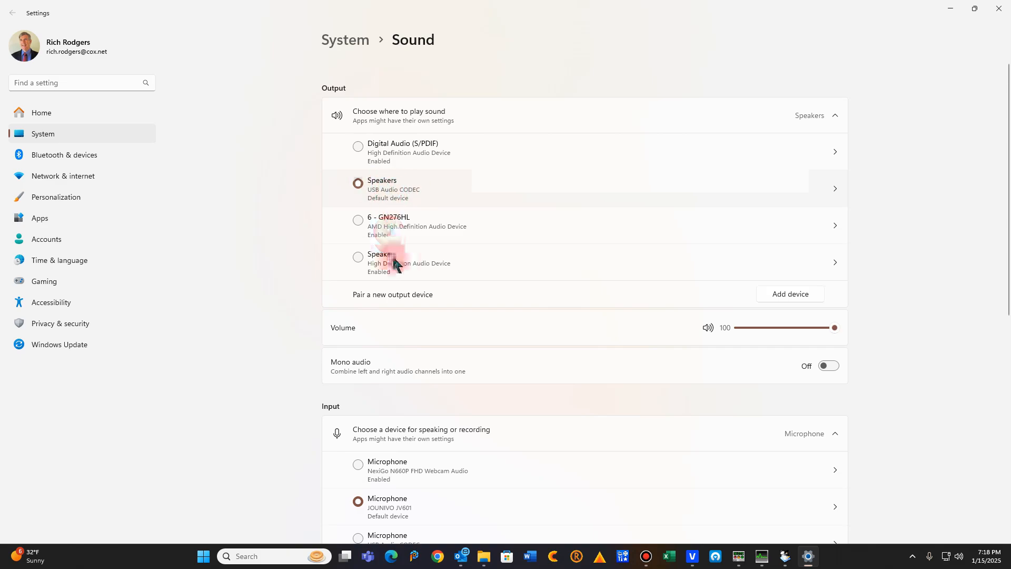
pyautogui.scroll(-3, 419, 297)
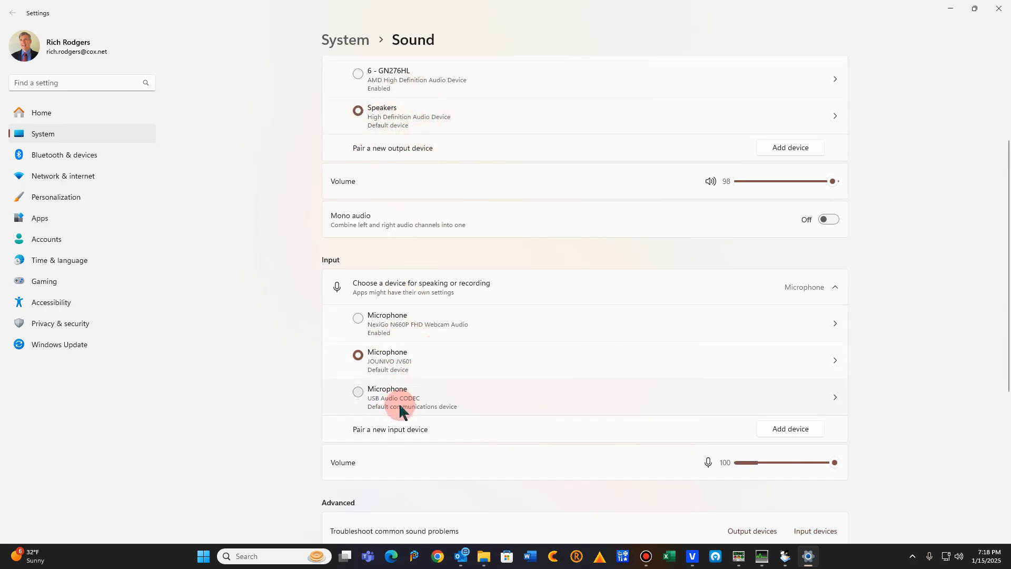
pyautogui.click(1002, 8)
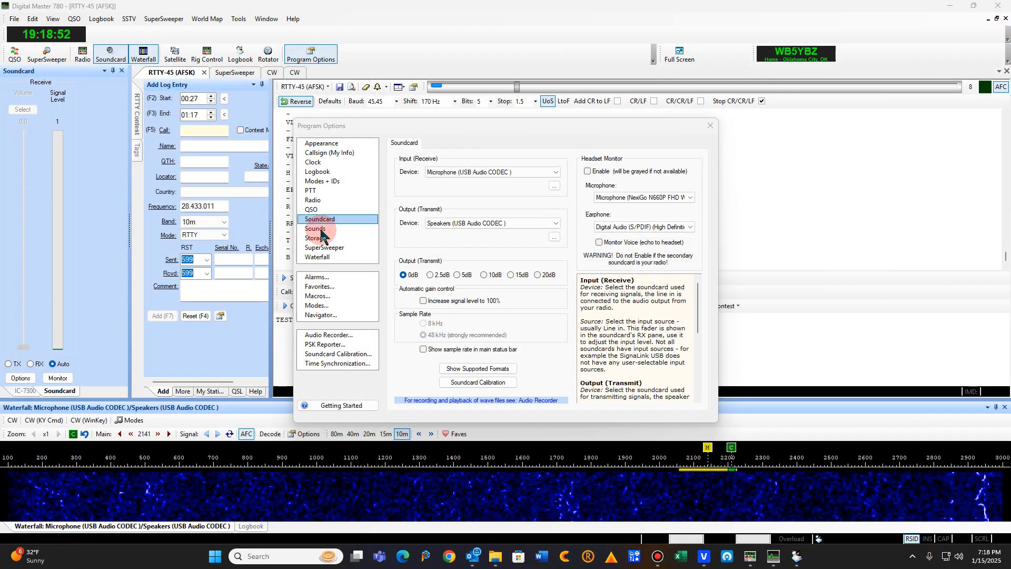
# Review the Sounds, Storage, SuperSweeper and Waterfall options in Digital Master 780, and close the program options
pyautogui.click(321, 230)
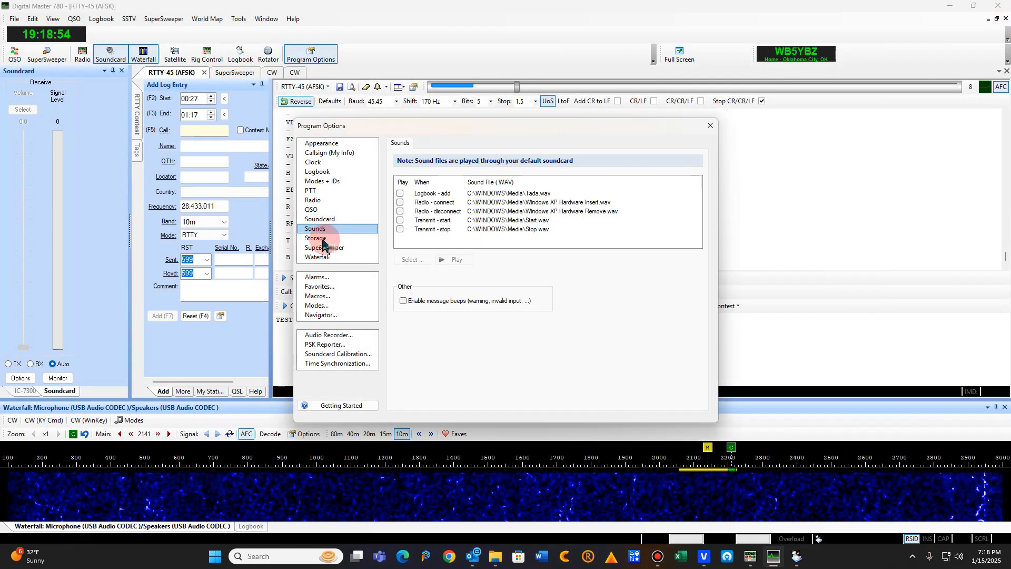
pyautogui.click(323, 240)
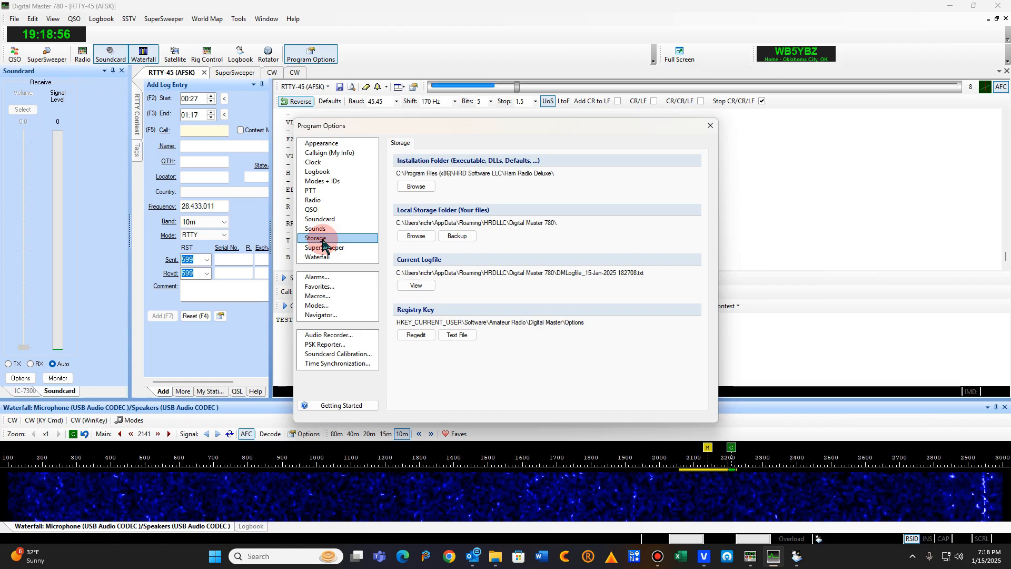
pyautogui.click(325, 249)
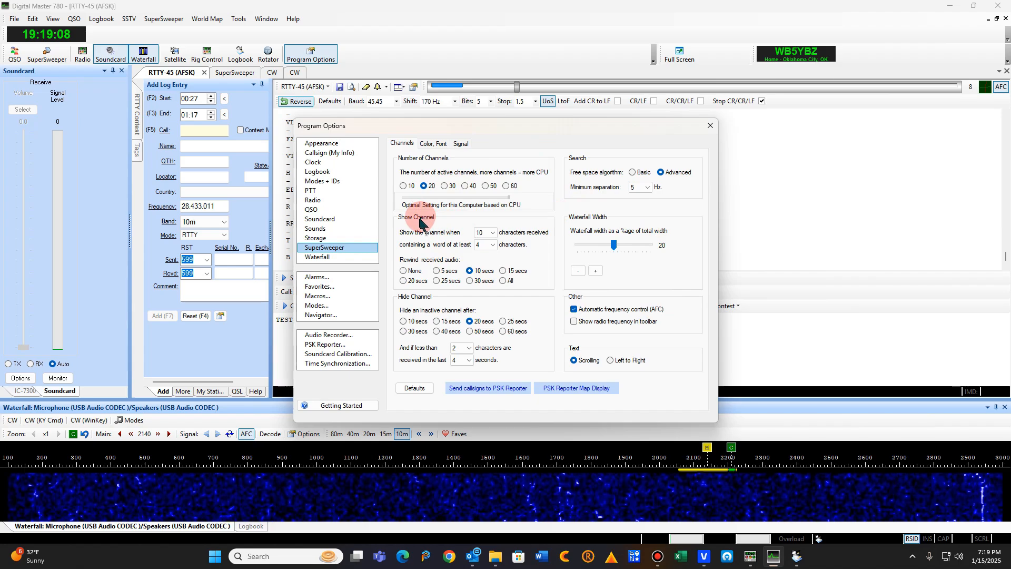
pyautogui.click(318, 258)
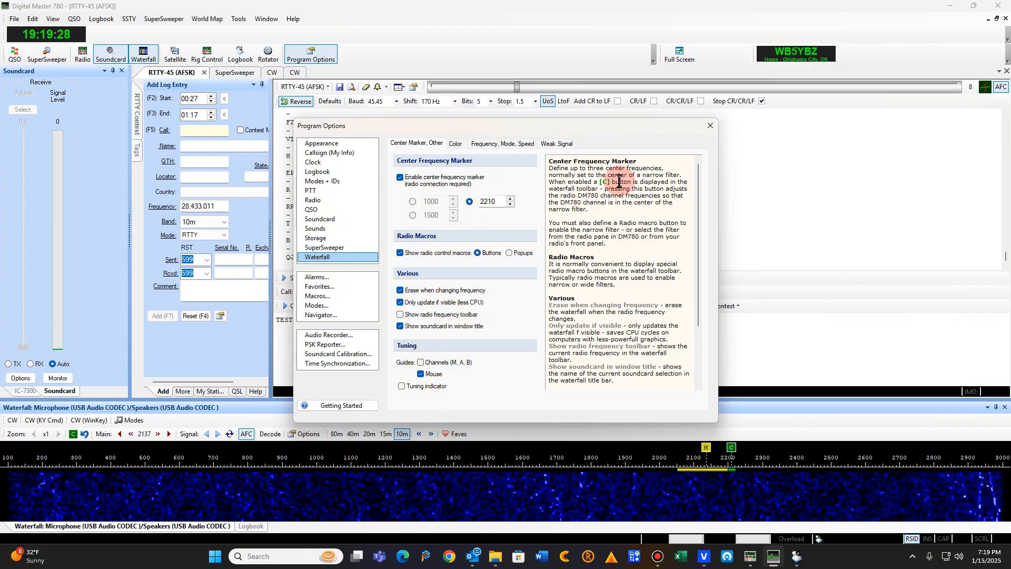
pyautogui.click(710, 126)
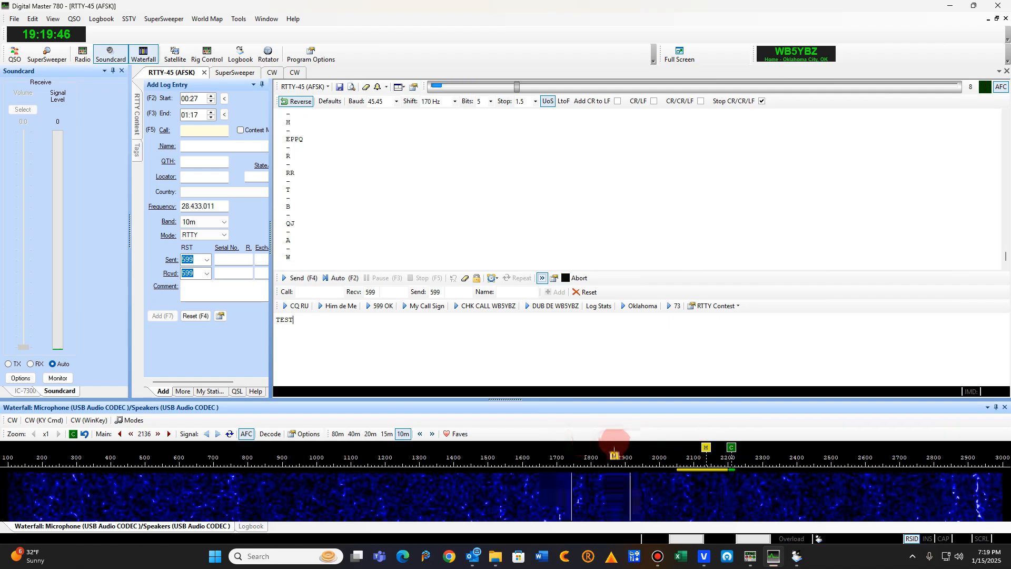
# Move the waterfall's main marker to about 1515 Hz and return it to the center frequency marker
pyautogui.moveTo(707, 448); pyautogui.dragTo(497, 448)
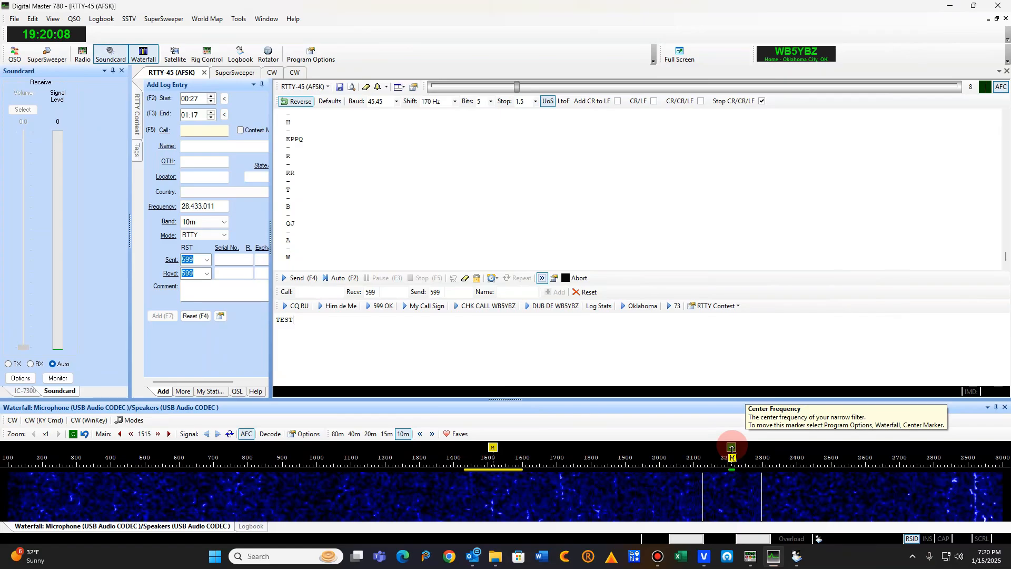
pyautogui.click(731, 449)
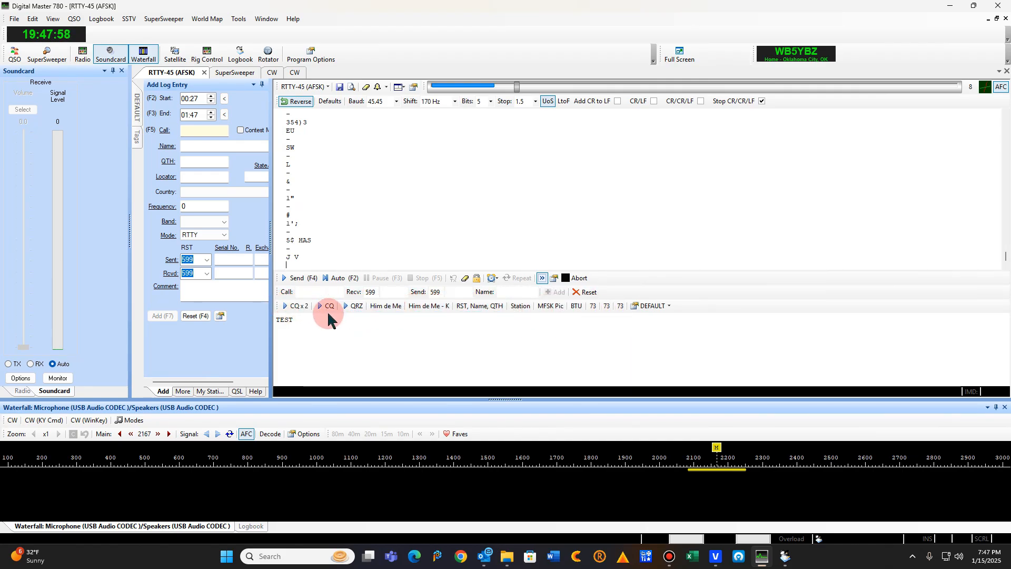
# Load the RTTY Contest macro set, inspect the CQ RU macro's definition, and close the macro editor
pyautogui.click(668, 305)
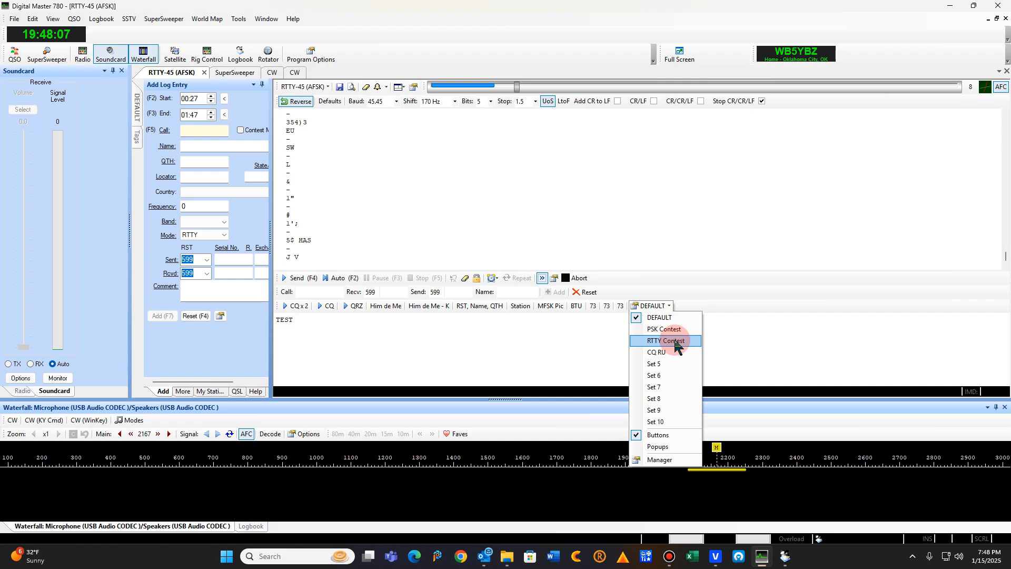
pyautogui.click(676, 342)
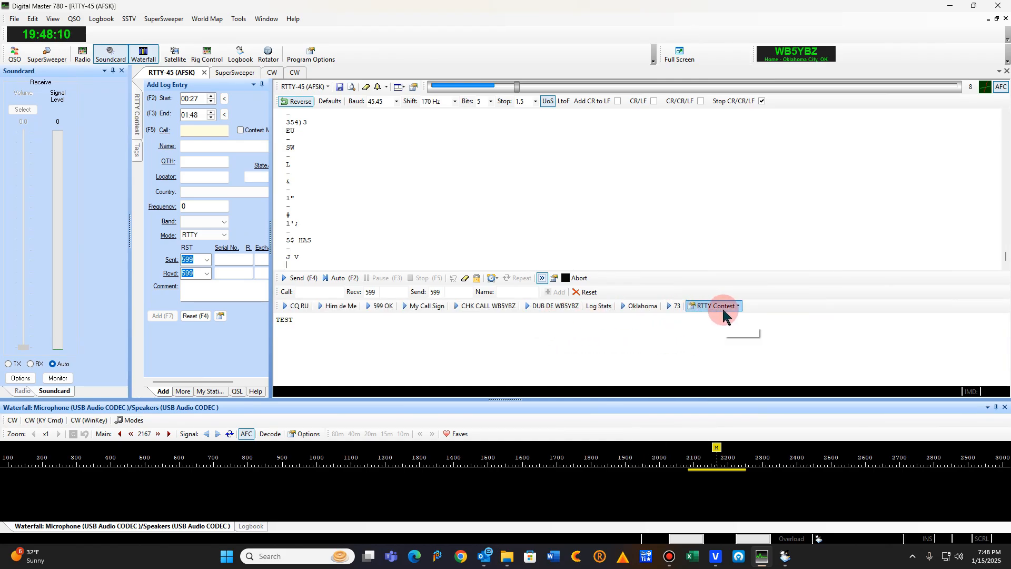
pyautogui.rightClick(298, 310)
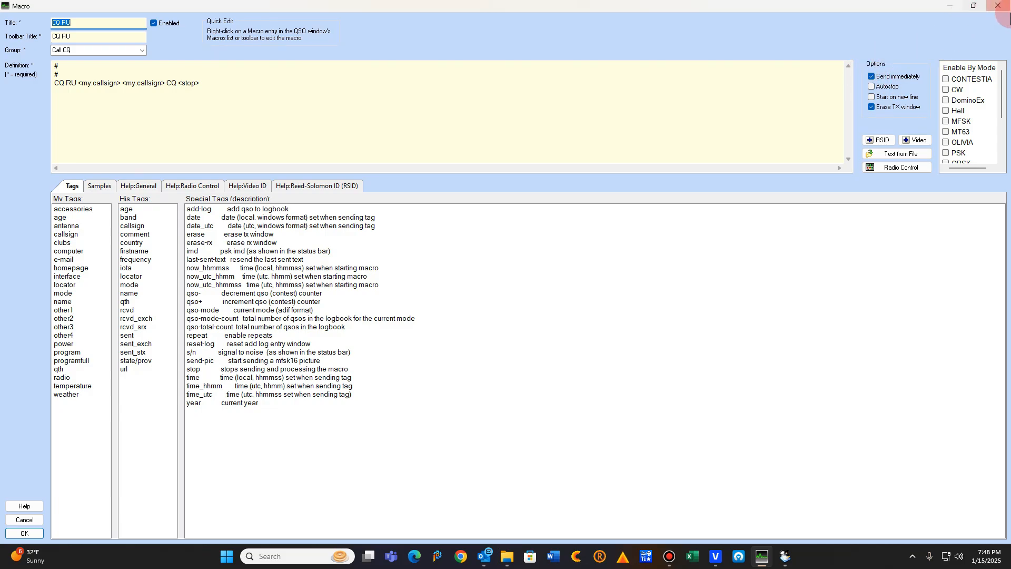
pyautogui.click(998, 6)
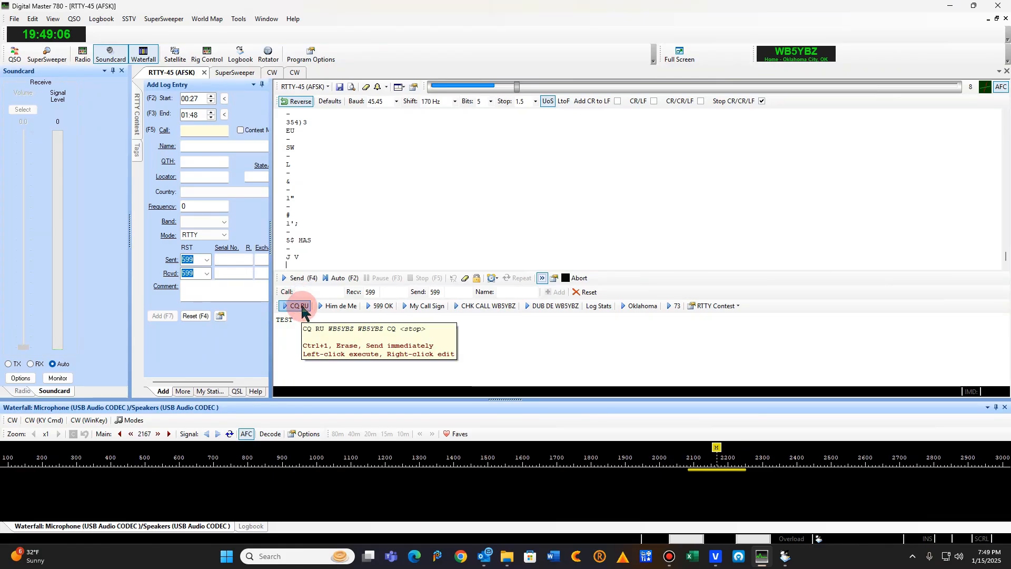
# Inspect the definitions and sending options of the Him de Me and 599 OK macros
pyautogui.rightClick(332, 306)
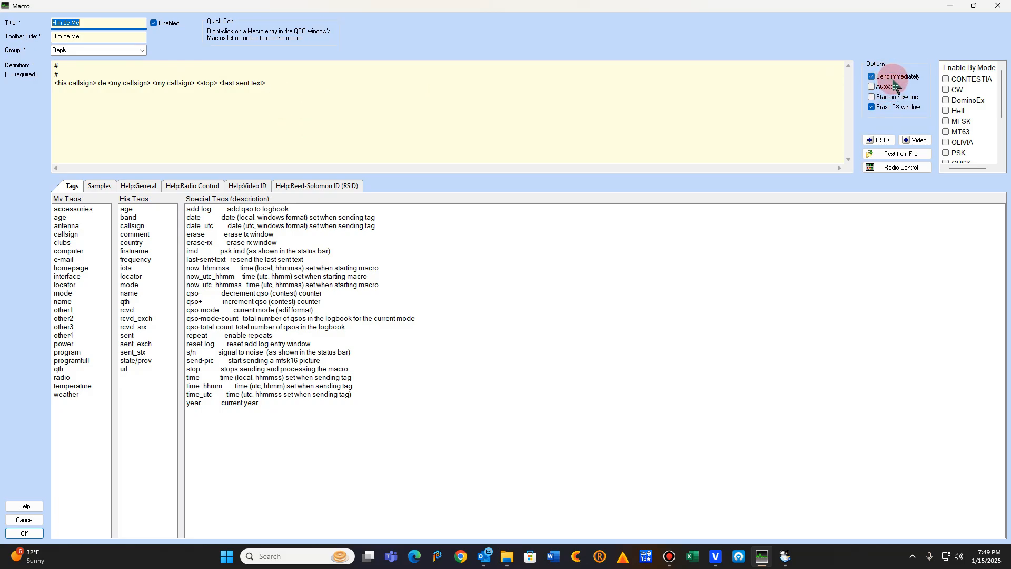
pyautogui.click(998, 6)
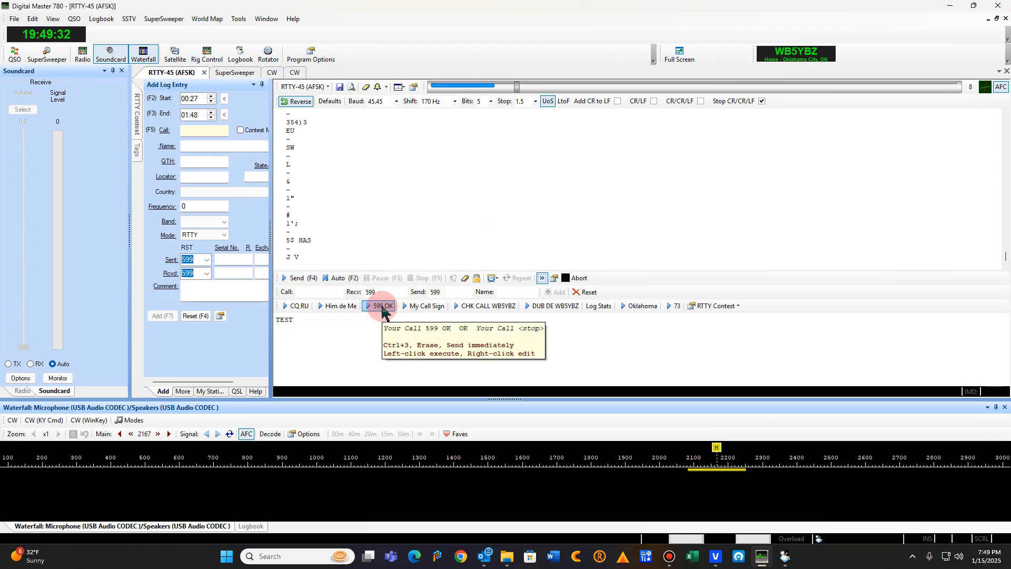
pyautogui.rightClick(382, 309)
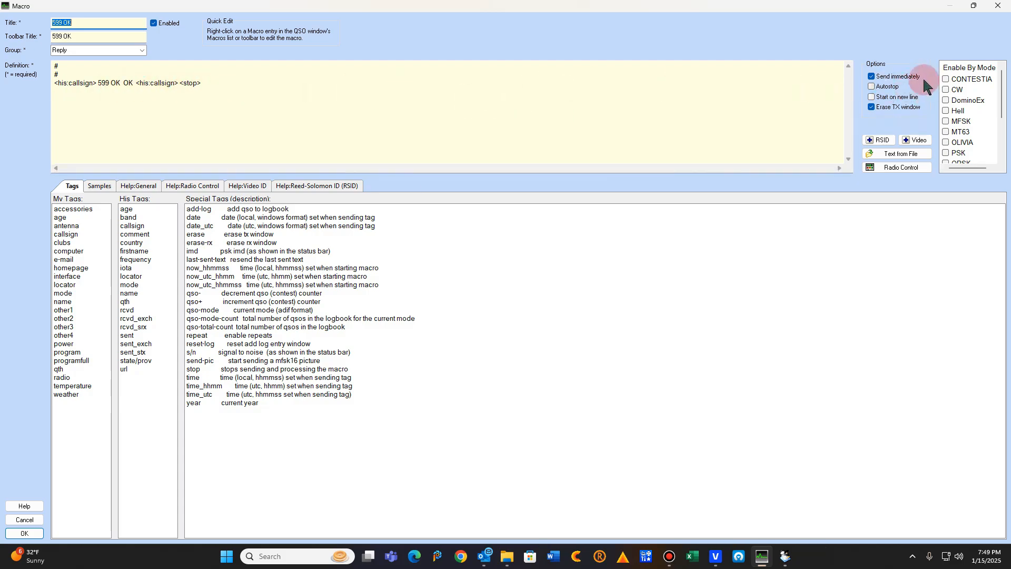
# Close the 599 OK macro and inspect the definitions and sending options of the My Call Sign and CHK CALL macros
pyautogui.click(999, 6)
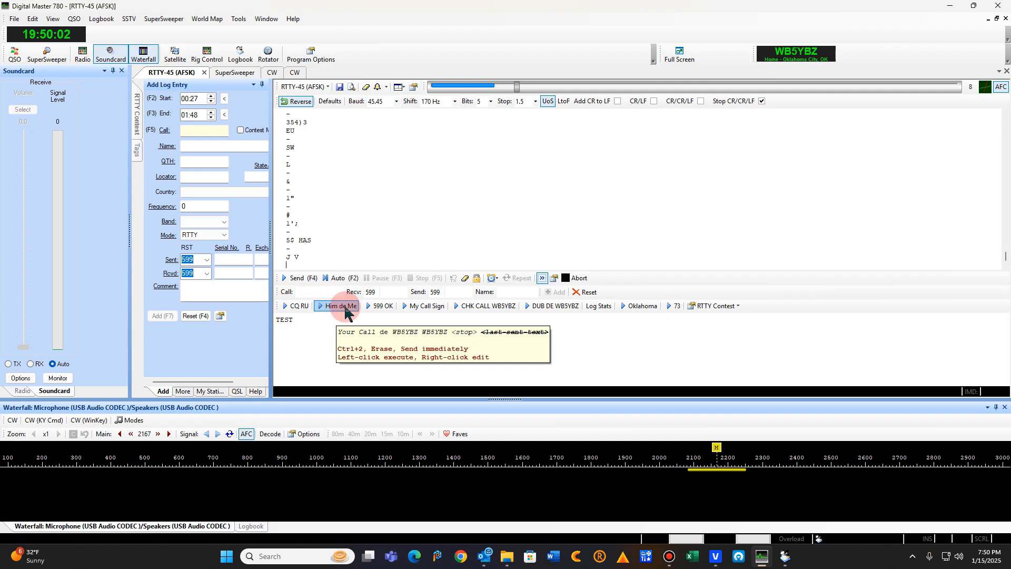
pyautogui.rightClick(420, 309)
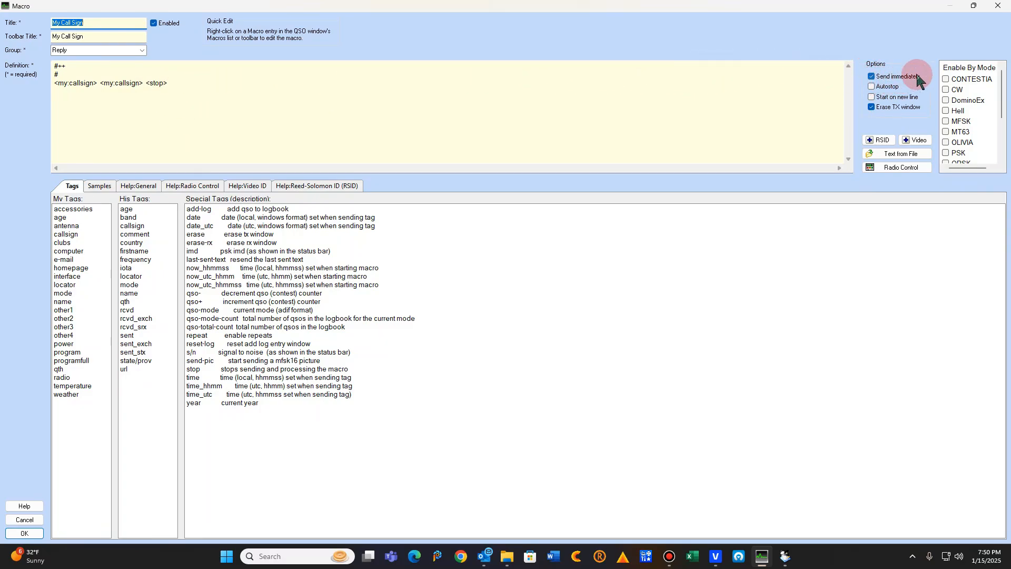
pyautogui.click(998, 8)
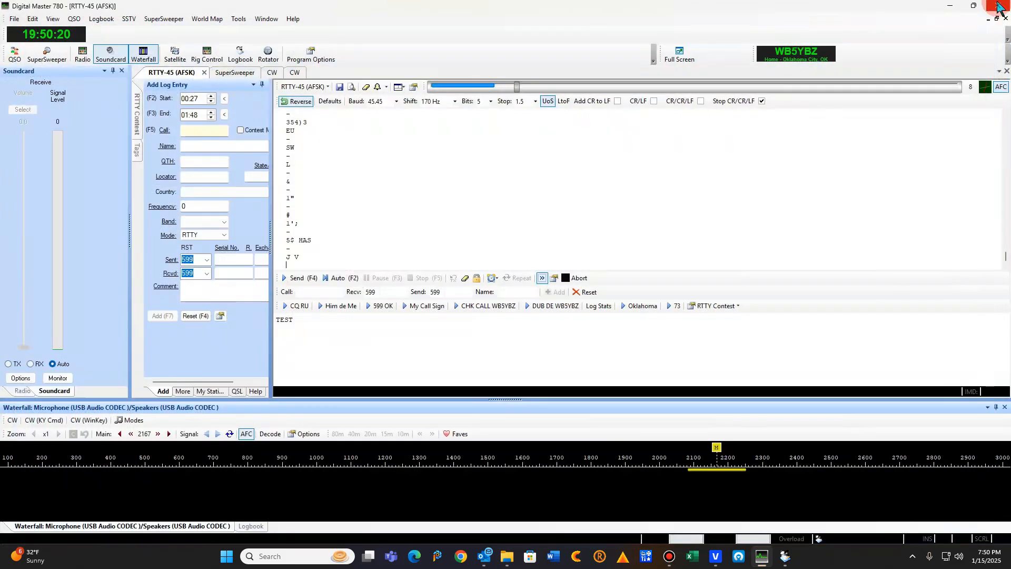
pyautogui.rightClick(499, 306)
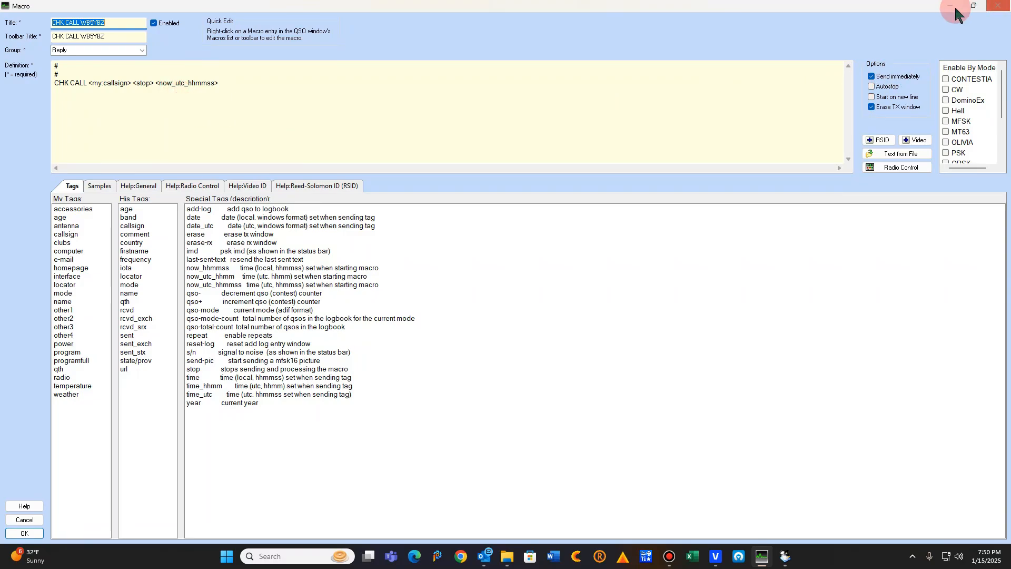
pyautogui.click(1004, 6)
# Inspect the definitions of the DUB DE and Log Stats macros, closing the macro editor after each
pyautogui.click(549, 306)
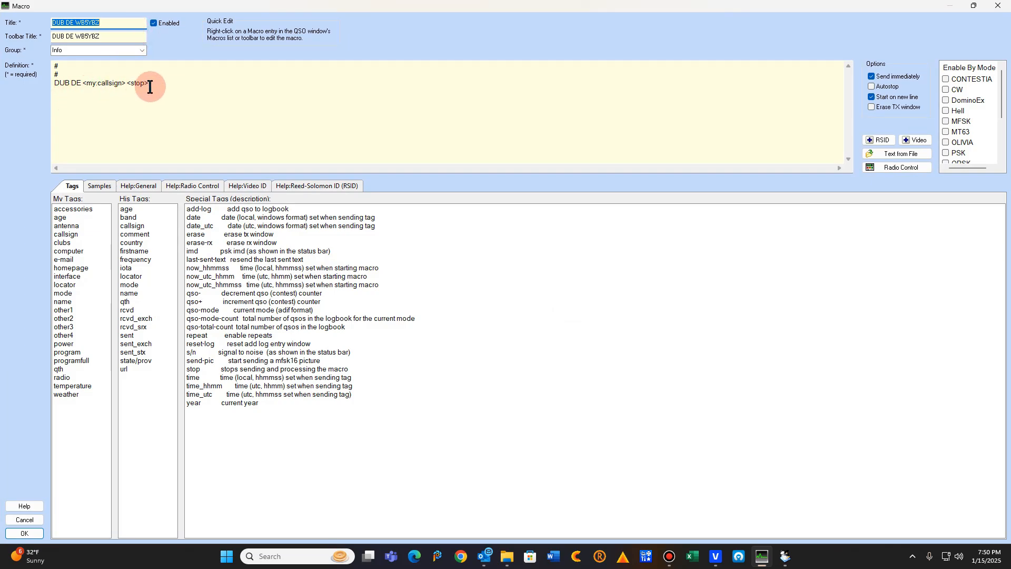
pyautogui.click(1001, 6)
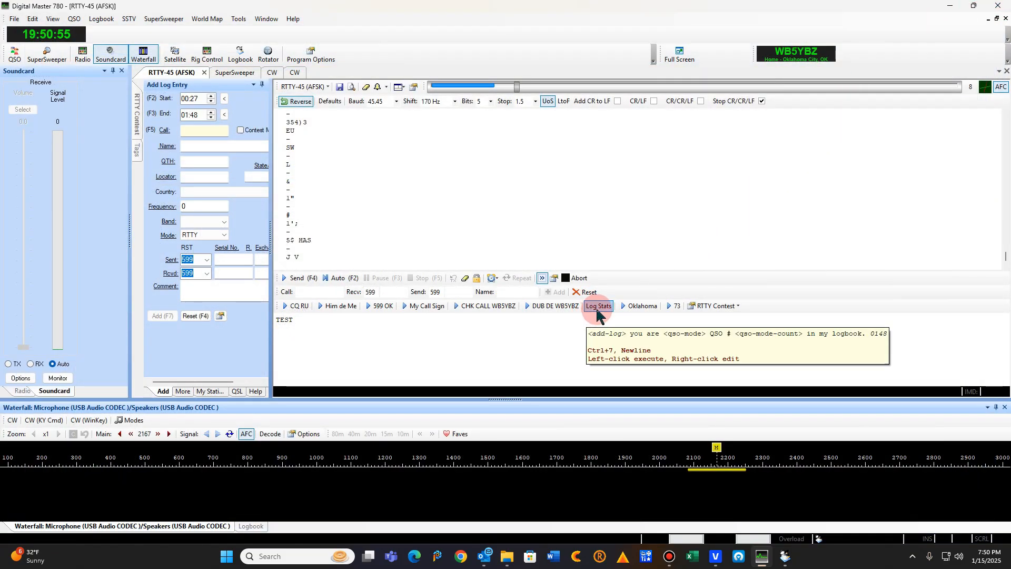
pyautogui.rightClick(601, 308)
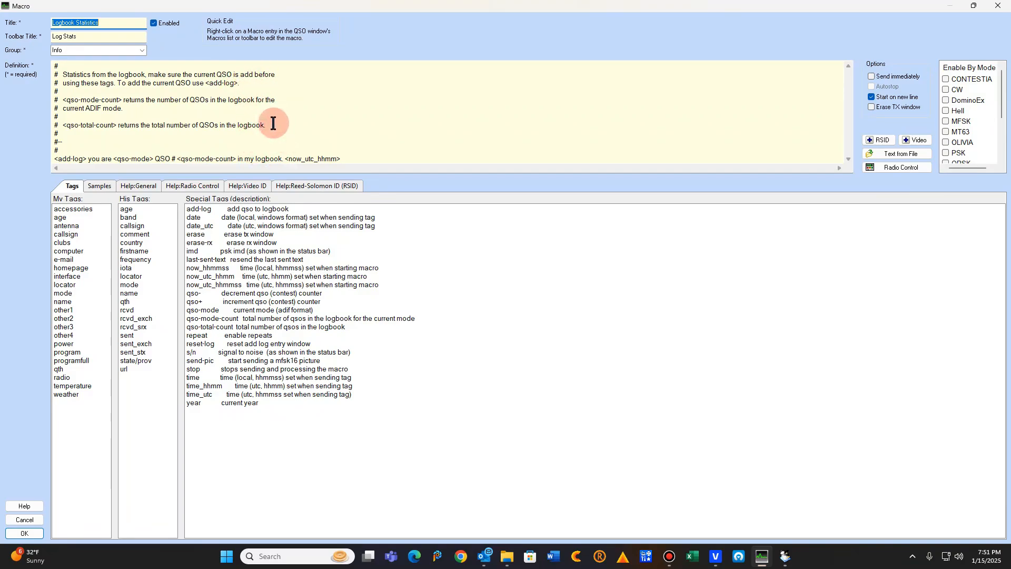
pyautogui.click(998, 6)
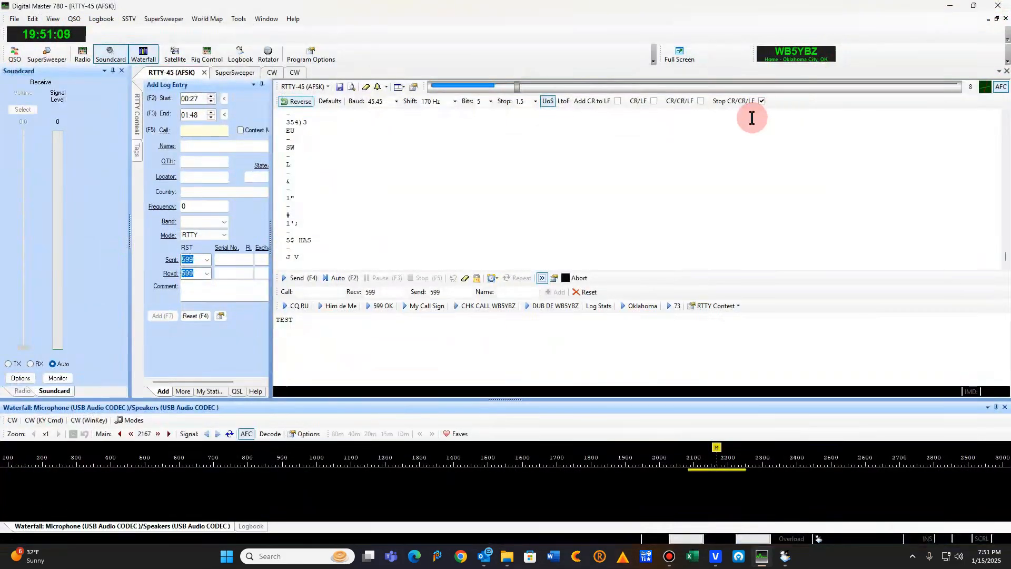
# Inspect the definitions and sending options of the Oklahoma and 73 macros, and close the macro editor
pyautogui.rightClick(638, 307)
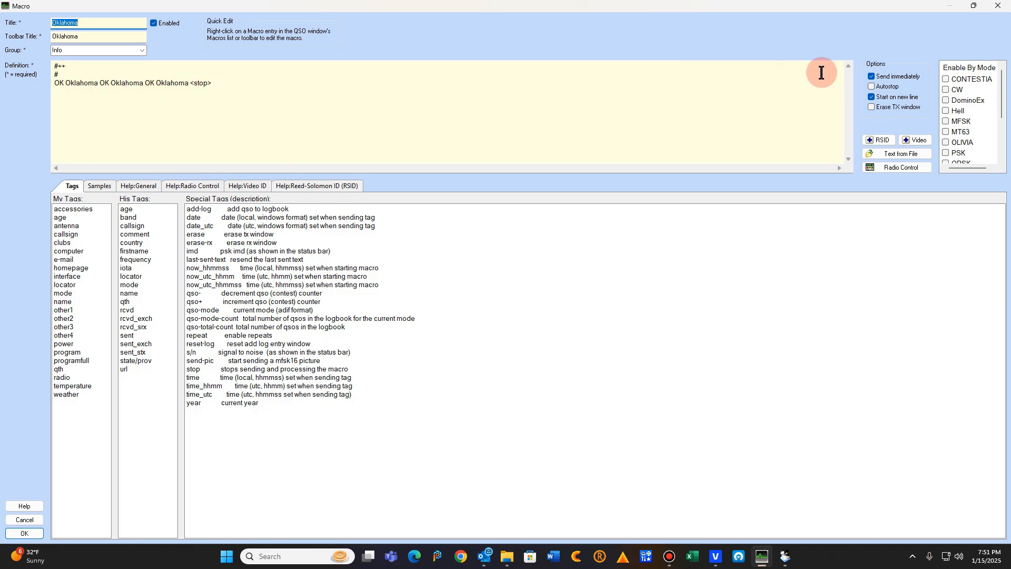
pyautogui.click(998, 7)
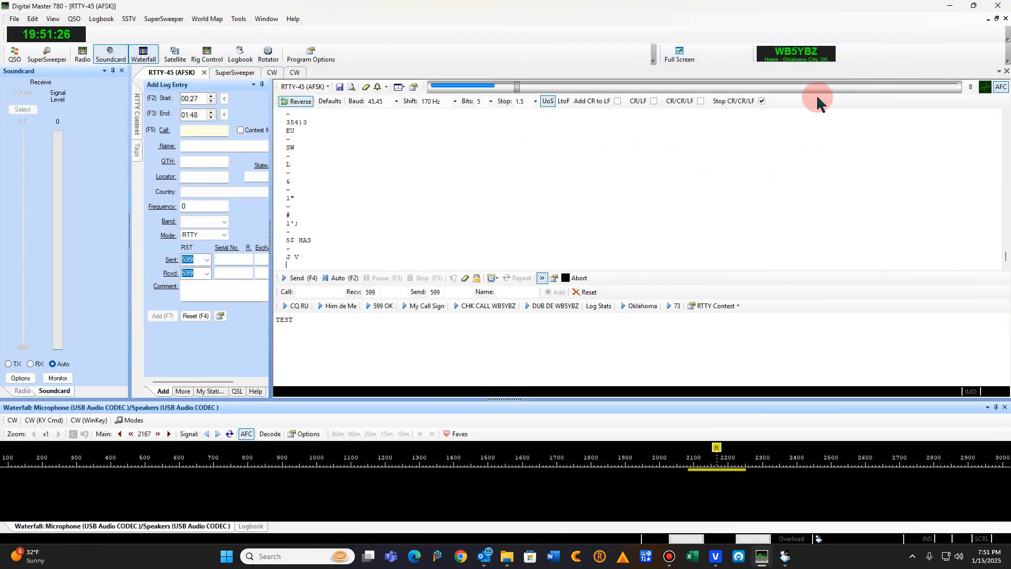
pyautogui.rightClick(675, 311)
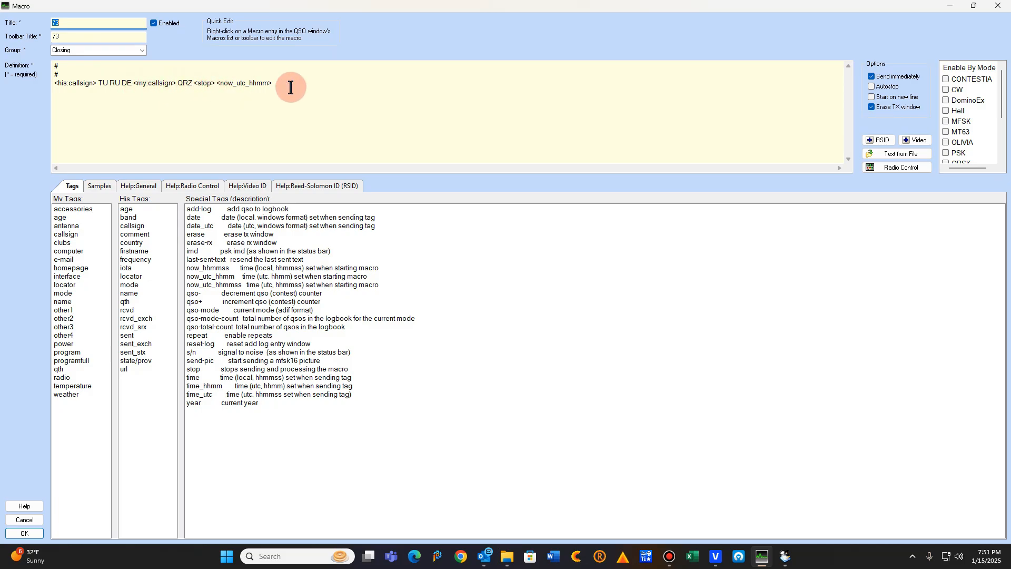
pyautogui.click(998, 5)
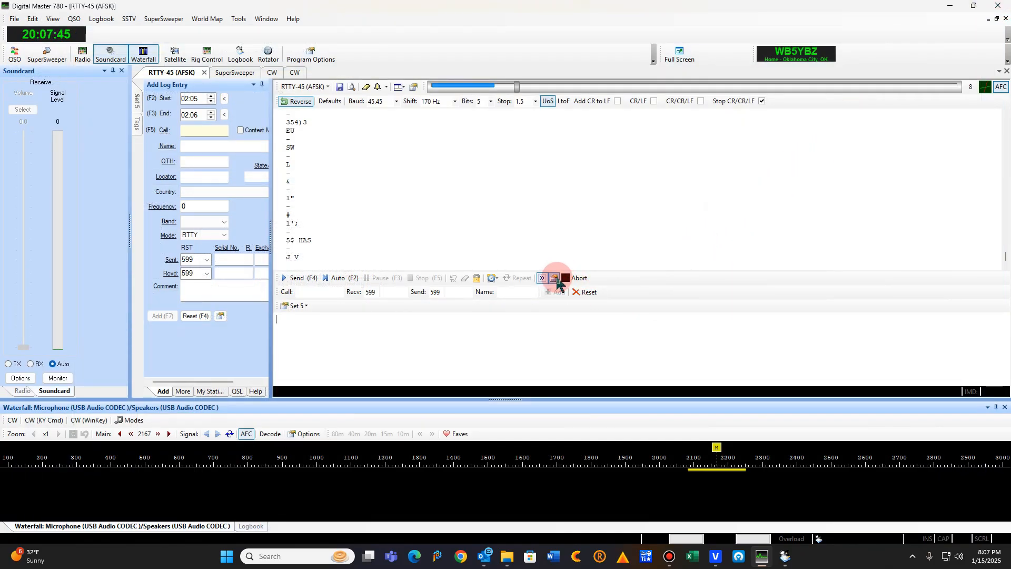
# Load the RTTY Contest macro set and switch back to the empty Set 5
pyautogui.click(304, 305)
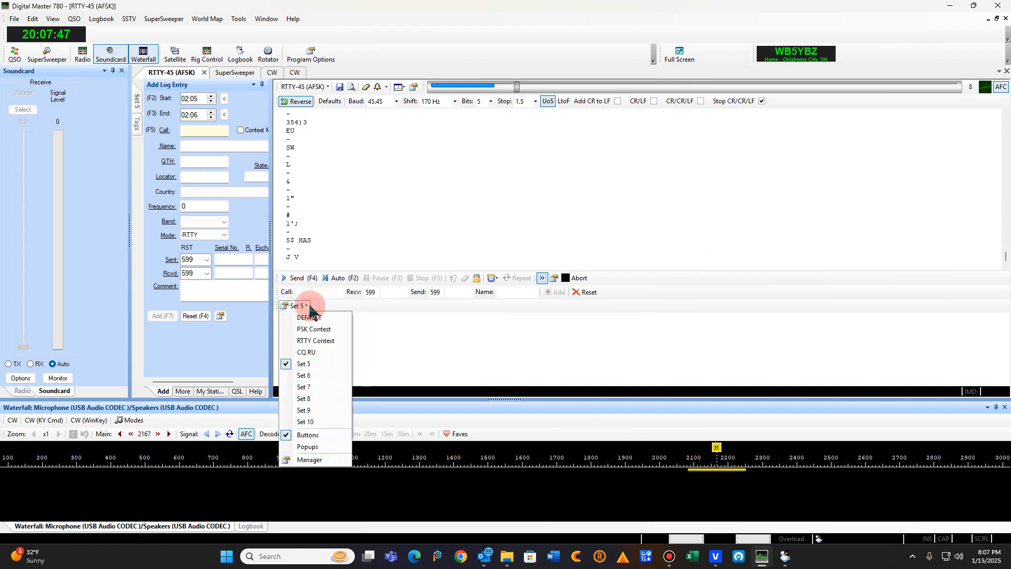
pyautogui.click(316, 341)
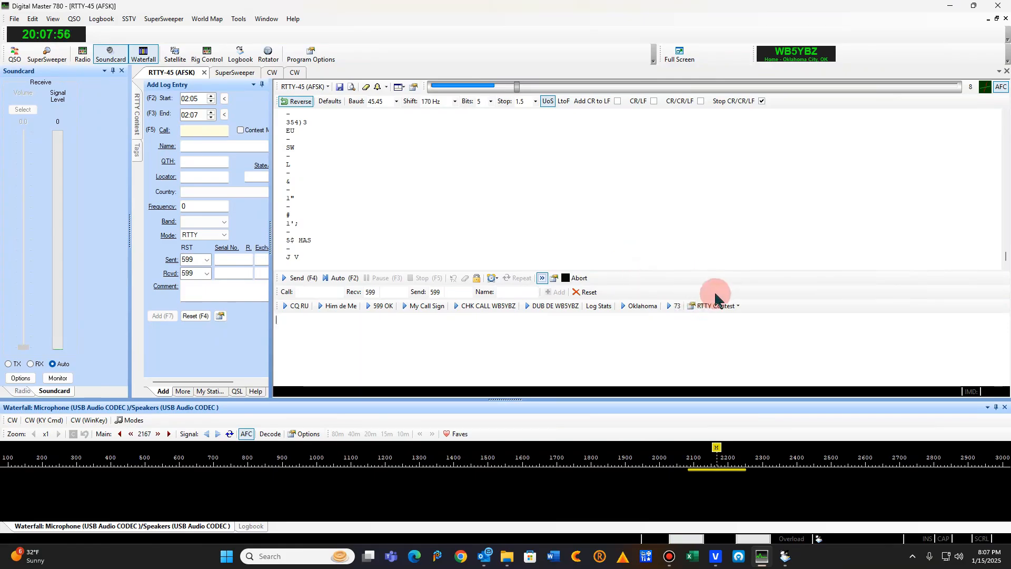
pyautogui.click(739, 310)
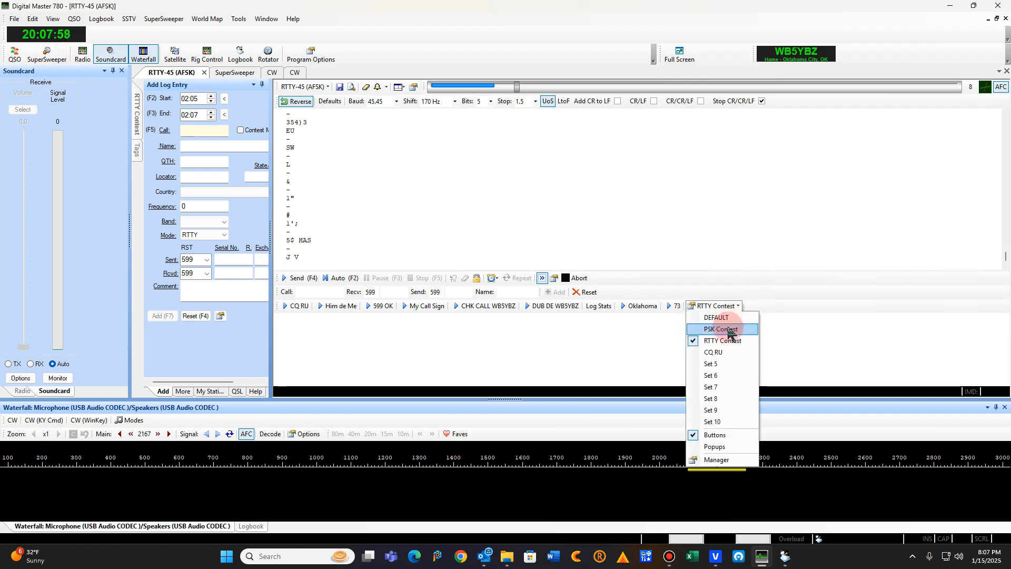
pyautogui.click(710, 364)
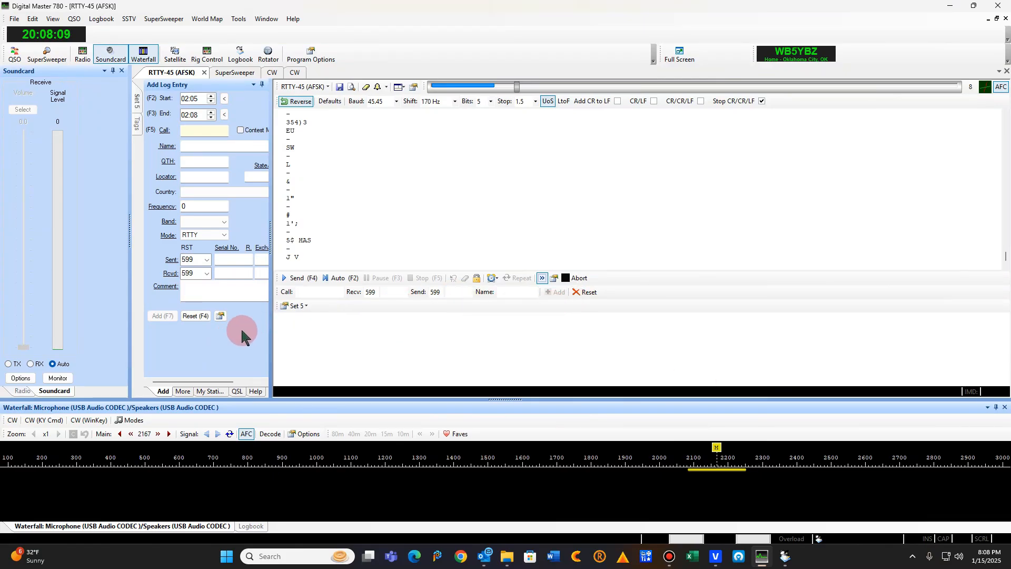
# Rename macro Set 5 as CQ RTTY CONTEST and save the change in the Macros Manager
pyautogui.click(292, 309)
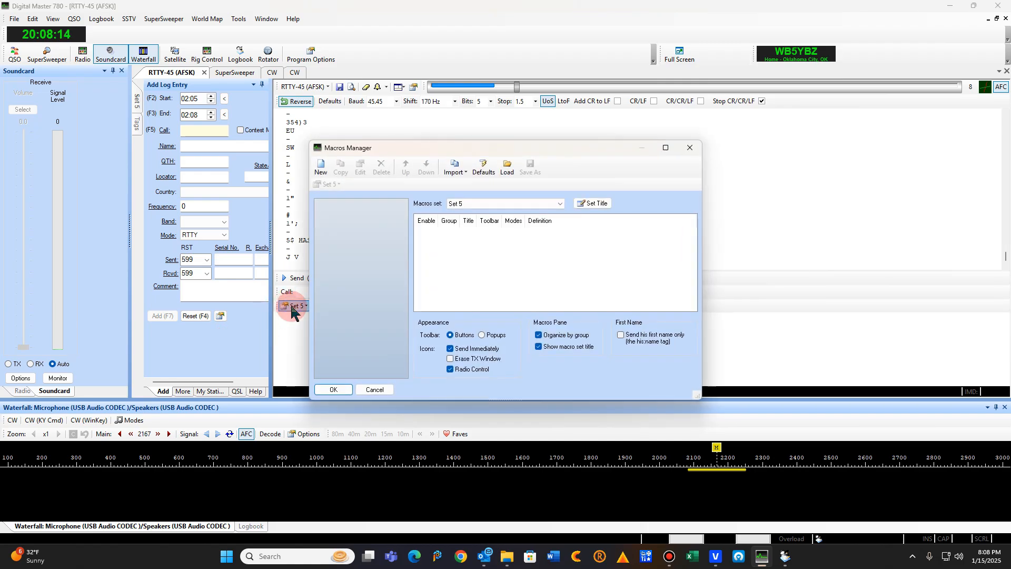
pyautogui.click(590, 206)
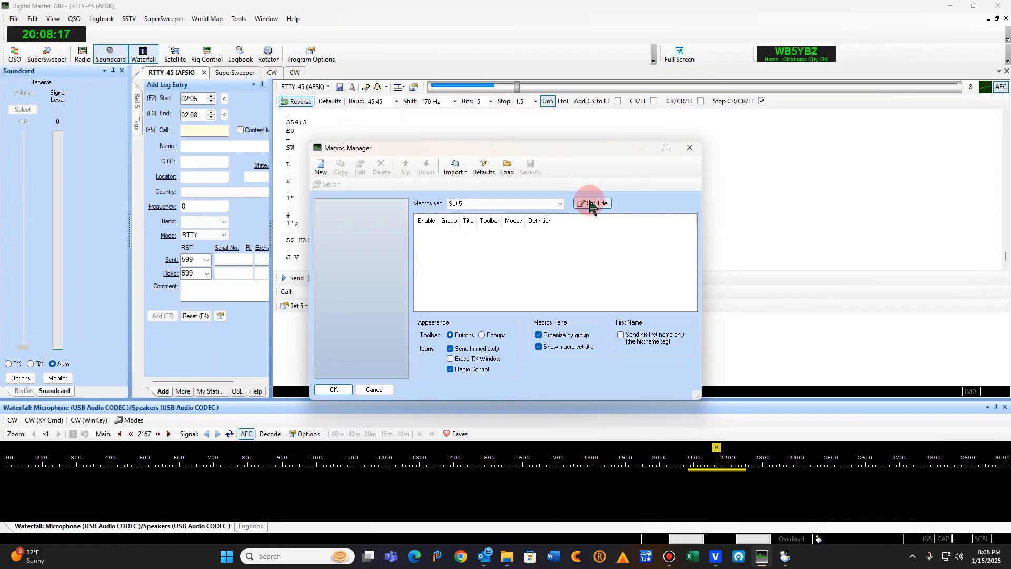
pyautogui.click(590, 206)
pyautogui.click(506, 270)
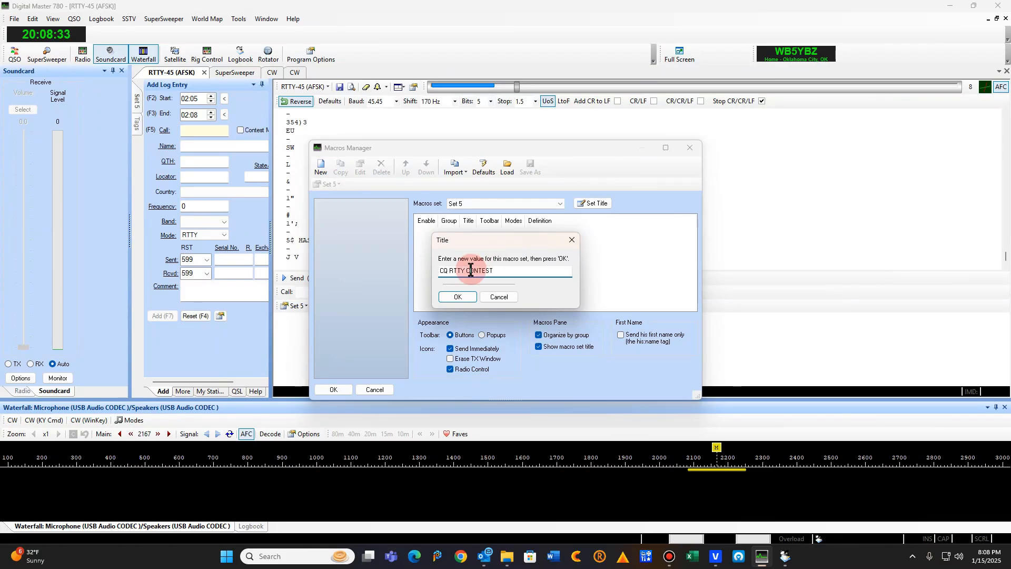
pyautogui.click(459, 298)
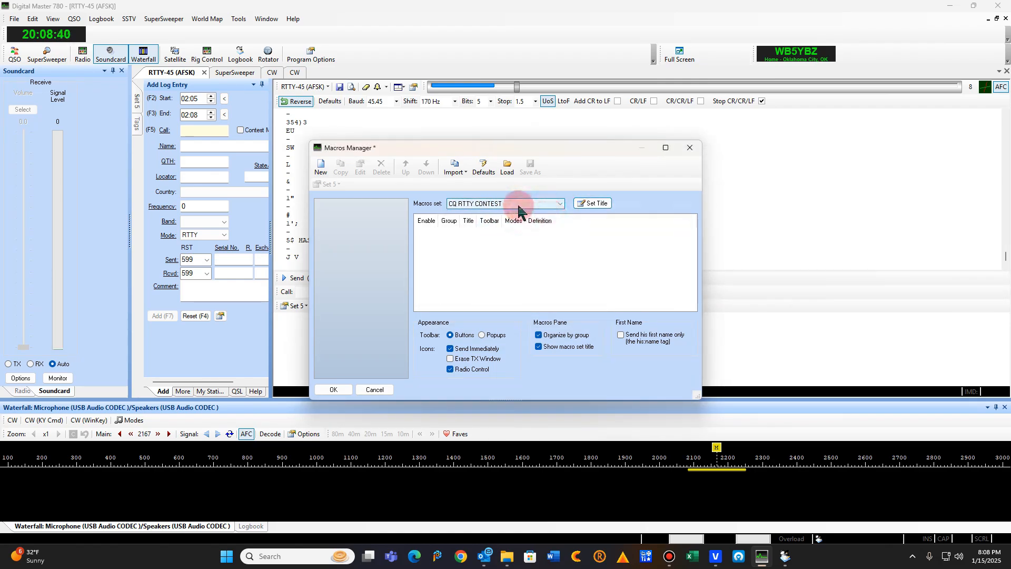
pyautogui.click(334, 390)
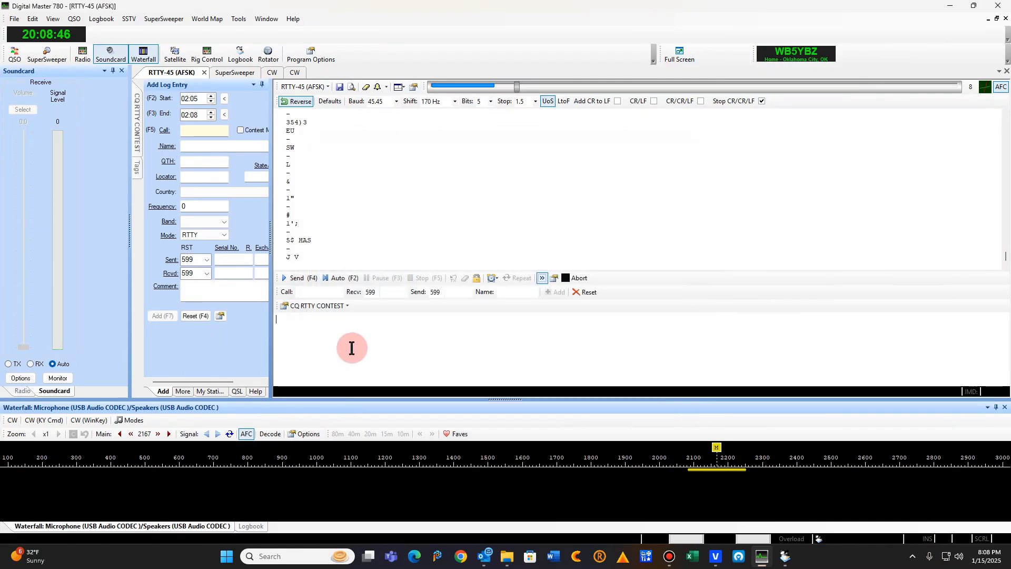
# Create a new macro in the CQ RTTY CONTEST set with title and toolbar title CQ RTTY and group SEND
pyautogui.click(325, 310)
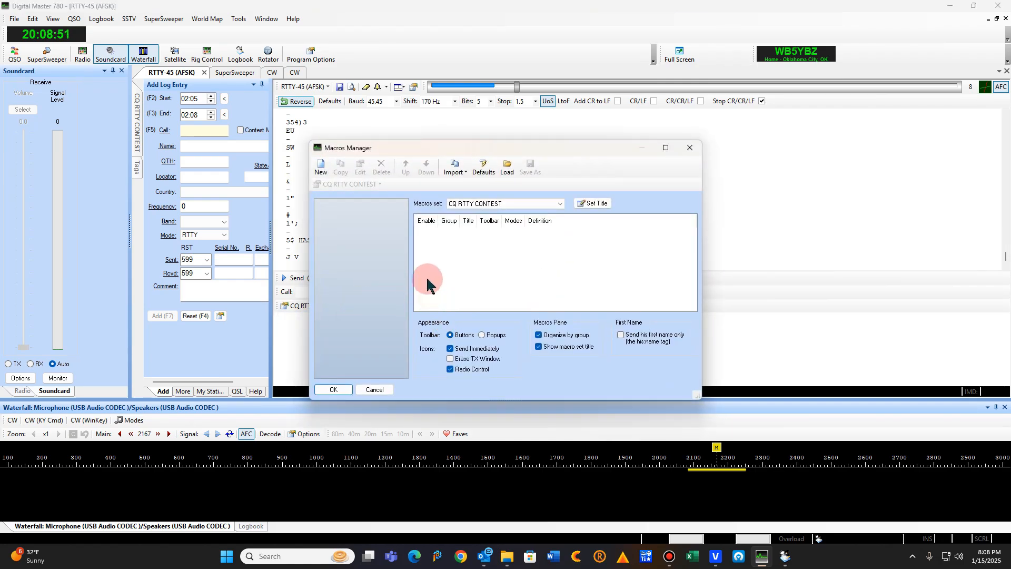
pyautogui.click(321, 166)
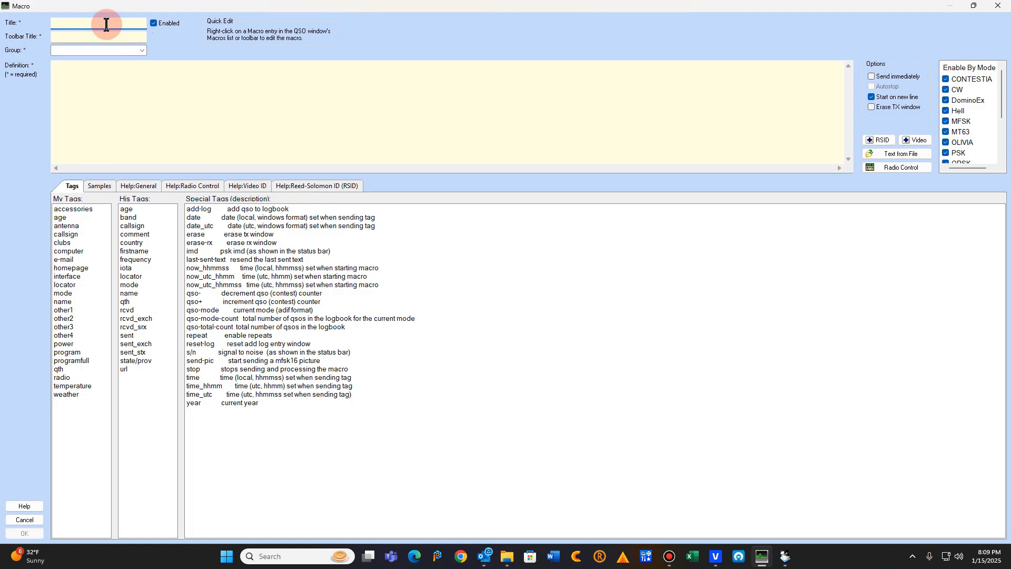
pyautogui.write('c')
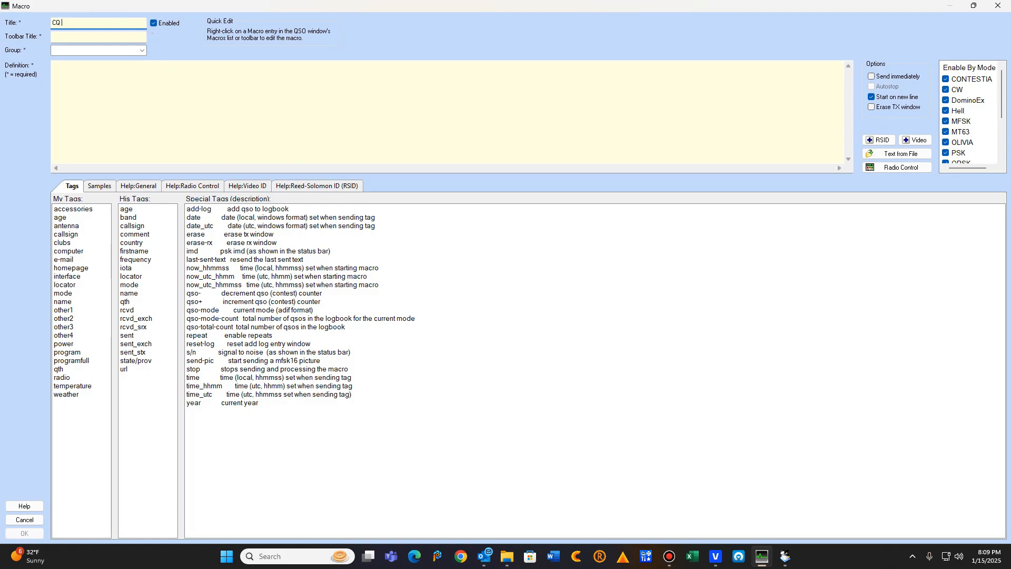
pyautogui.write('Q RTTY')
pyautogui.press('Tab')
pyautogui.press('Tab')
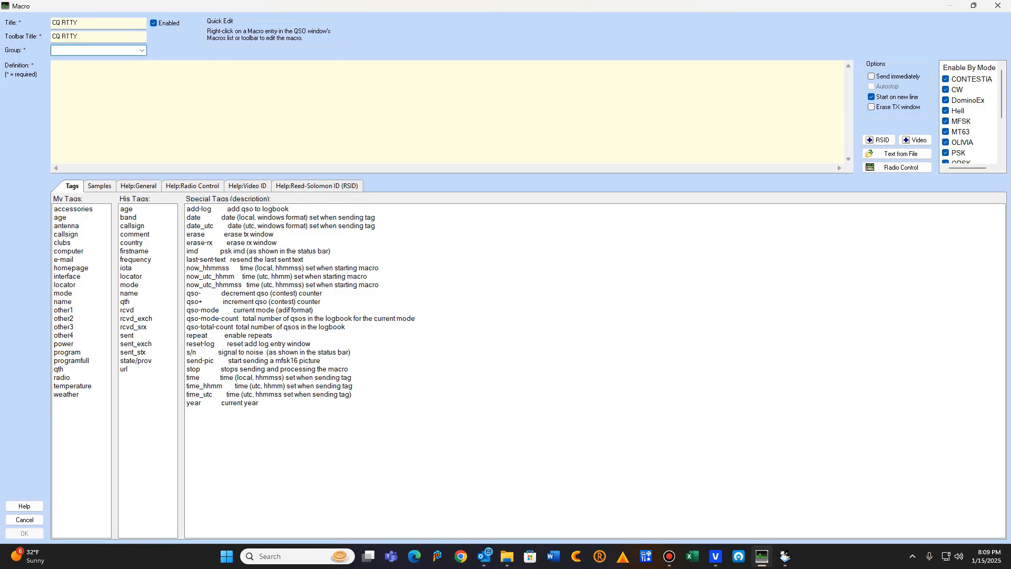
pyautogui.write('SEND')
pyautogui.press('Tab')
pyautogui.press('Tab')
pyautogui.press('Tab')
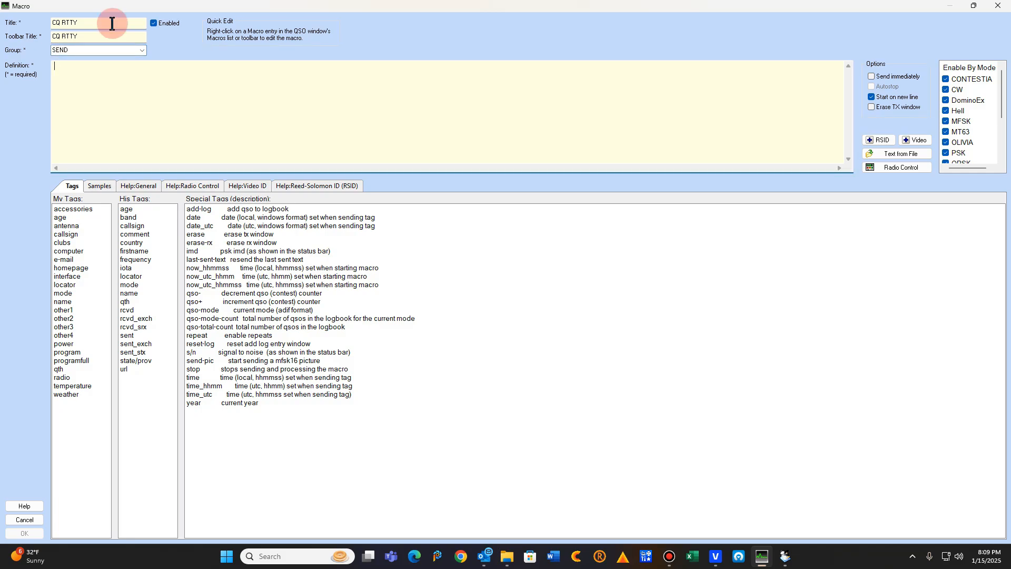
# Consult the CQ x 2 sample and enter the macro definition "CQ CONTEST CQ DE <my:callsign> <my:callsign> <stop>"
pyautogui.click(107, 190)
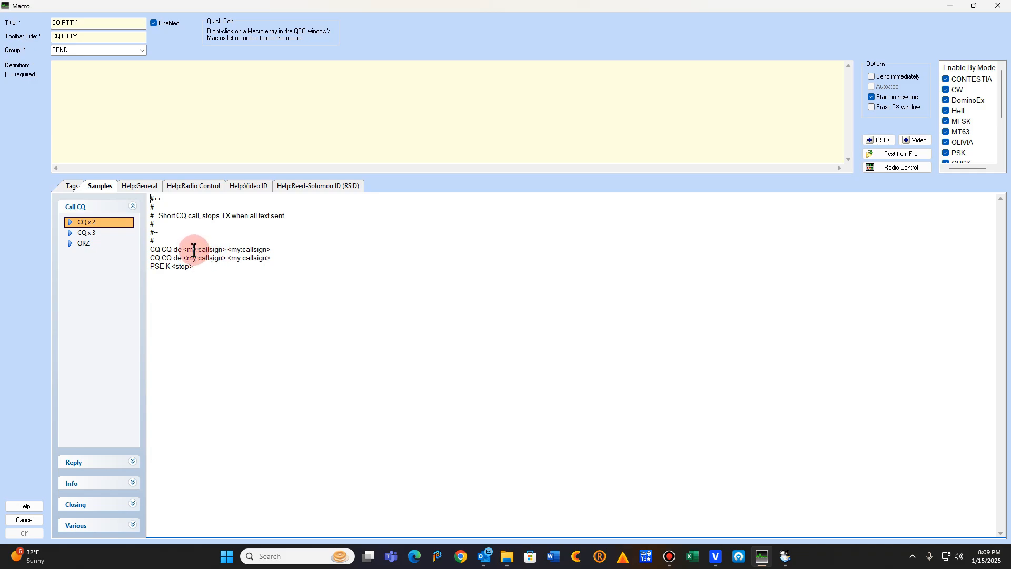
pyautogui.click(91, 66)
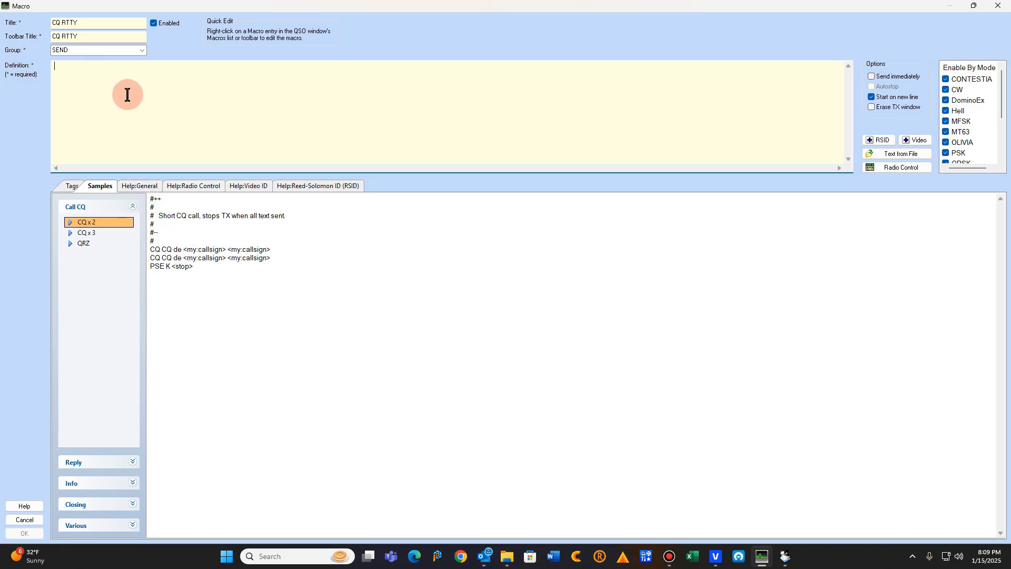
pyautogui.write('CQ CONTEST CQ DE <M')
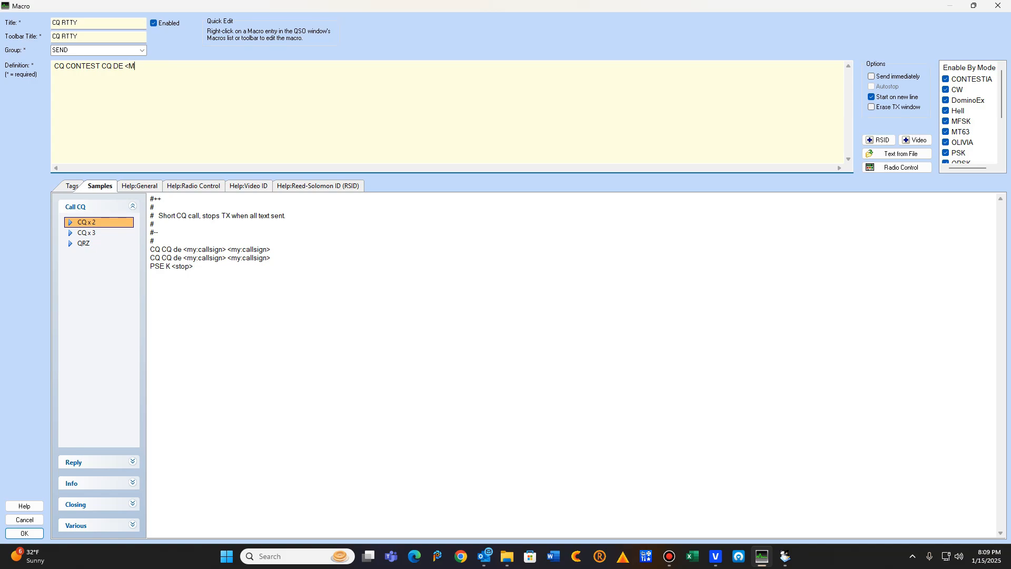
pyautogui.write('my:callsign')
pyautogui.write('> <my:callsign> <stop>')
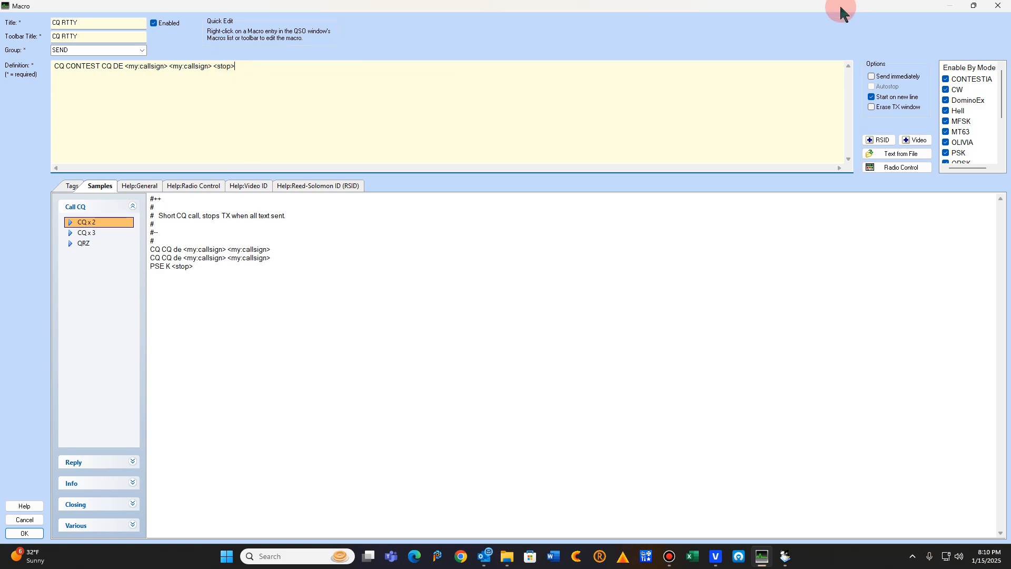
# Enable Send immediately for the CQ RTTY macro and save it to the macro set
pyautogui.click(872, 77)
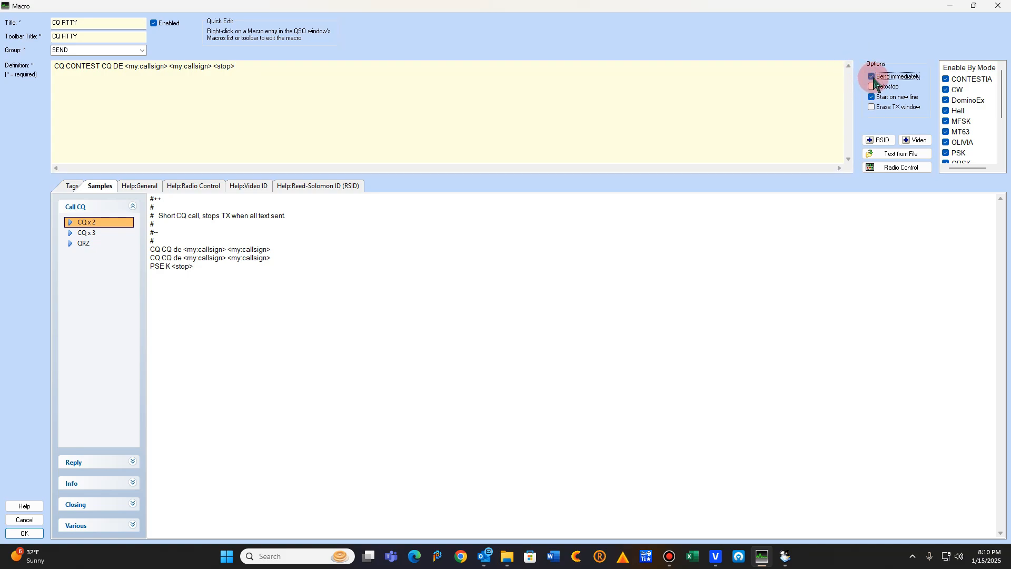
pyautogui.click(486, 299)
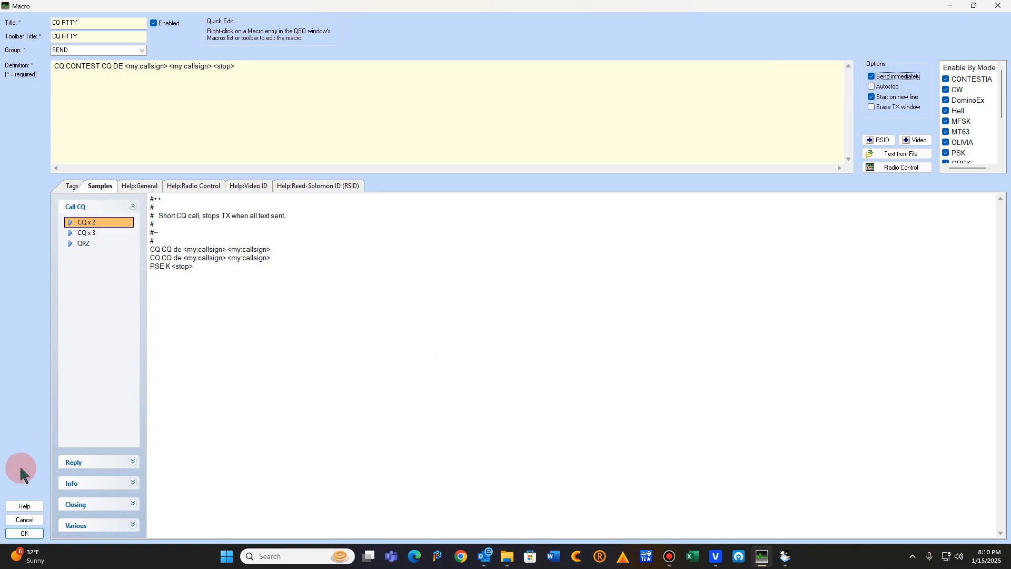
pyautogui.click(24, 533)
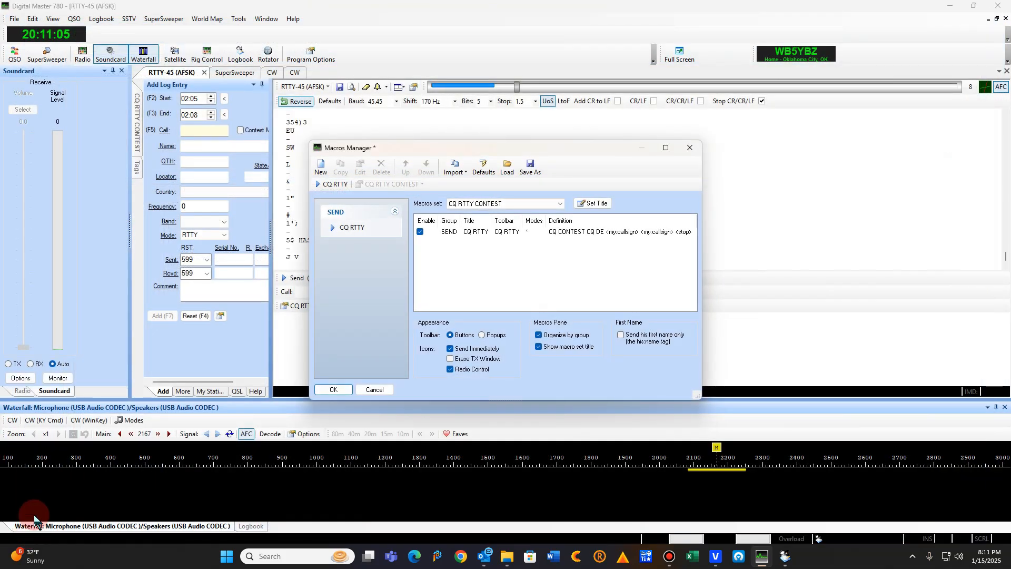
pyautogui.click(340, 232)
pyautogui.click(340, 236)
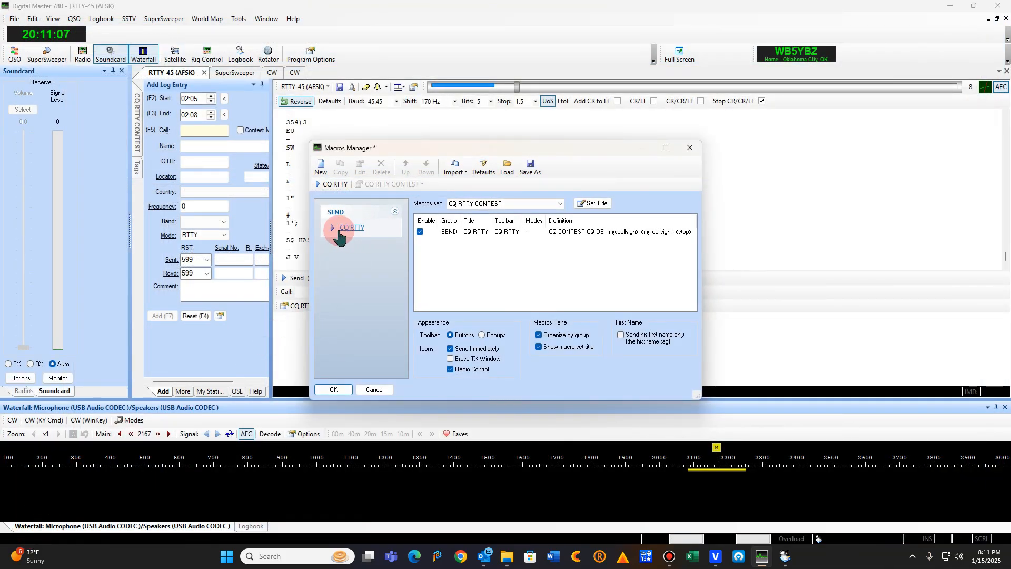
pyautogui.click(456, 237)
pyautogui.click(483, 235)
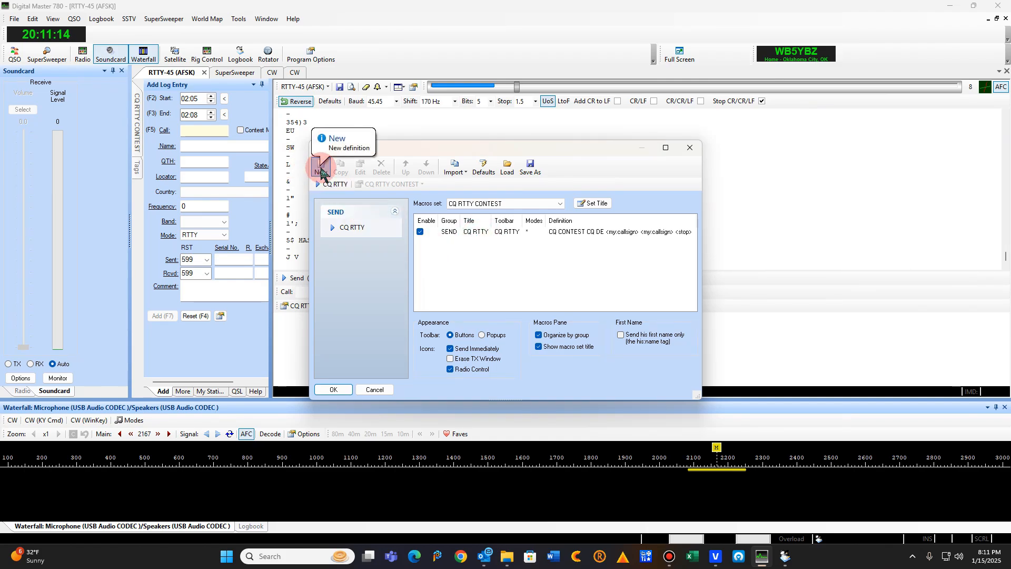
# Close the Macros Manager and save the changes to the macro definitions
pyautogui.click(691, 153)
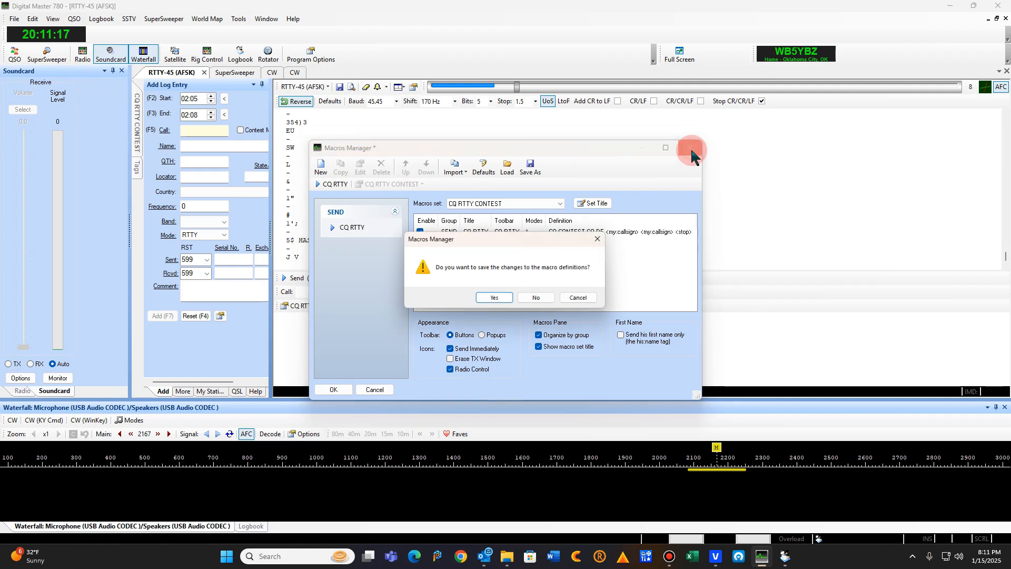
pyautogui.click(495, 299)
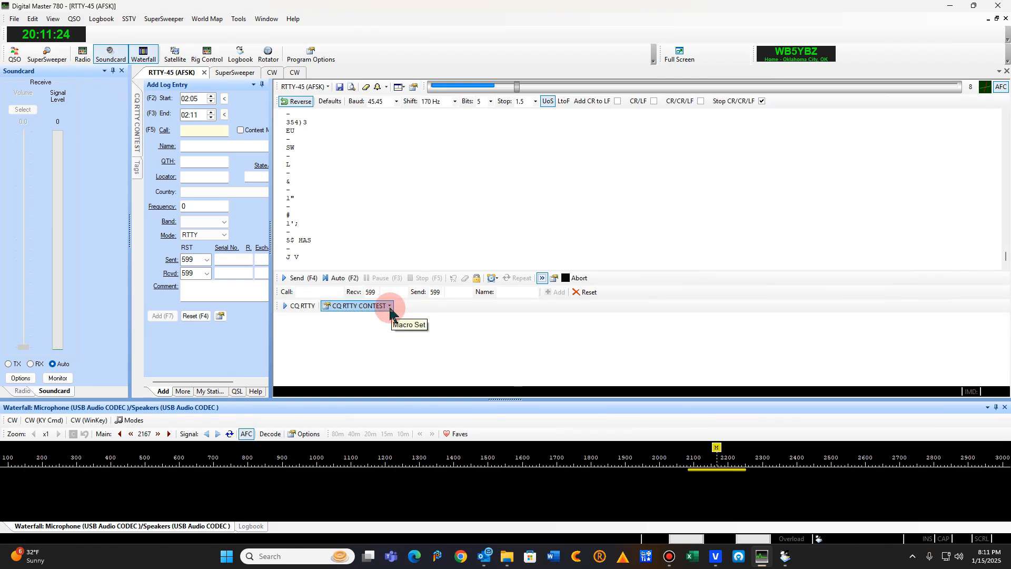
# Open the CQ RTTY macro for quick editing from the QSO window, check its definition and options, and close it
pyautogui.rightClick(298, 308)
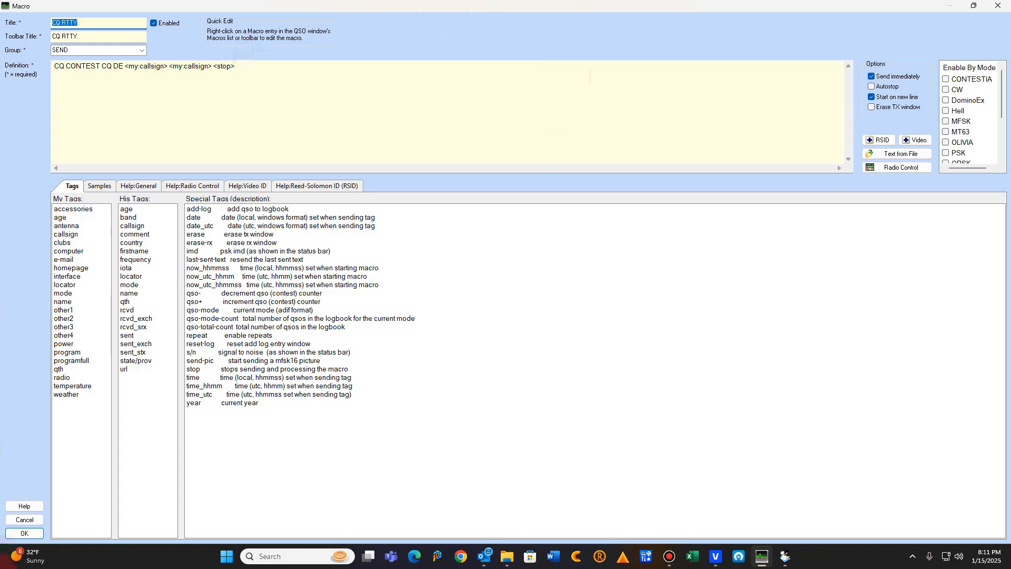
pyautogui.click(18, 534)
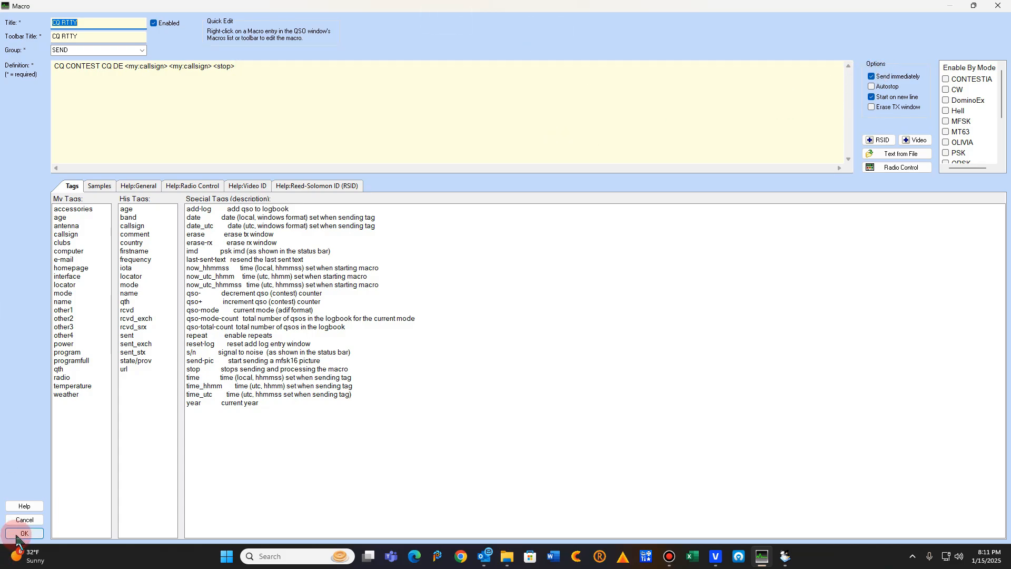
pyautogui.click(18, 534)
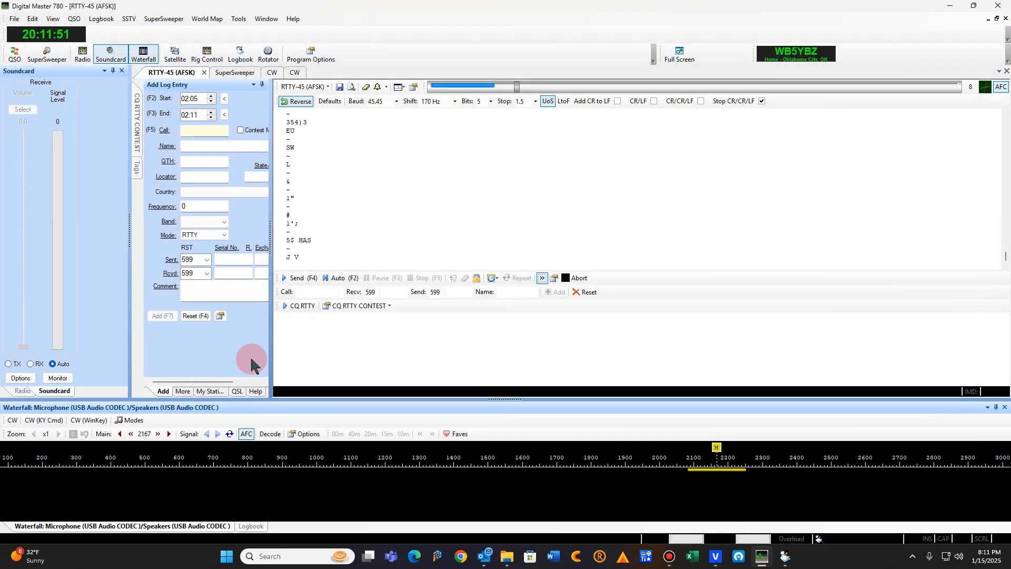
# Start a blank macro in the CQ RTTY CONTEST set to review the editor's tags, samples and general help, then close without saving
pyautogui.click(372, 307)
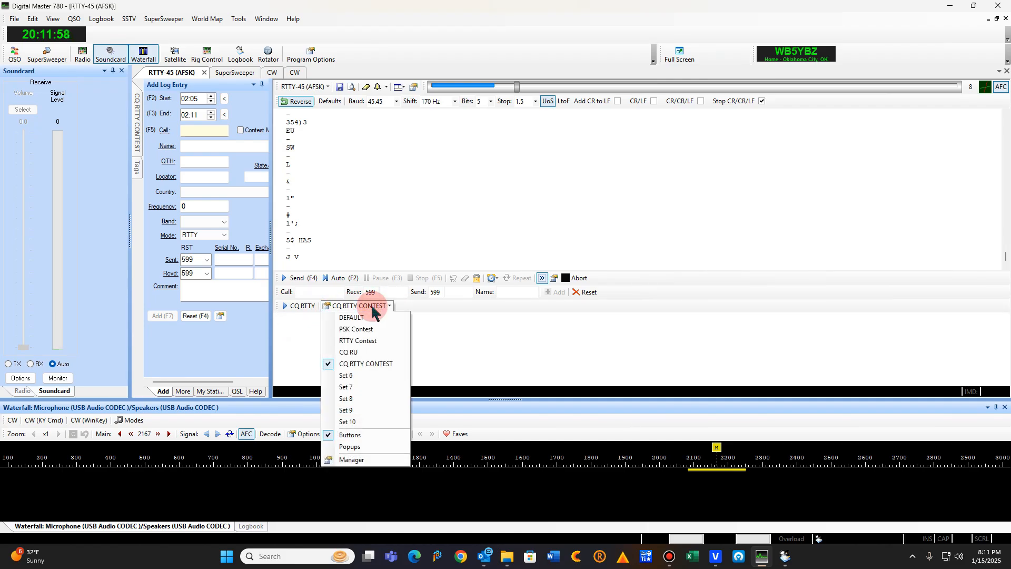
pyautogui.click(418, 317)
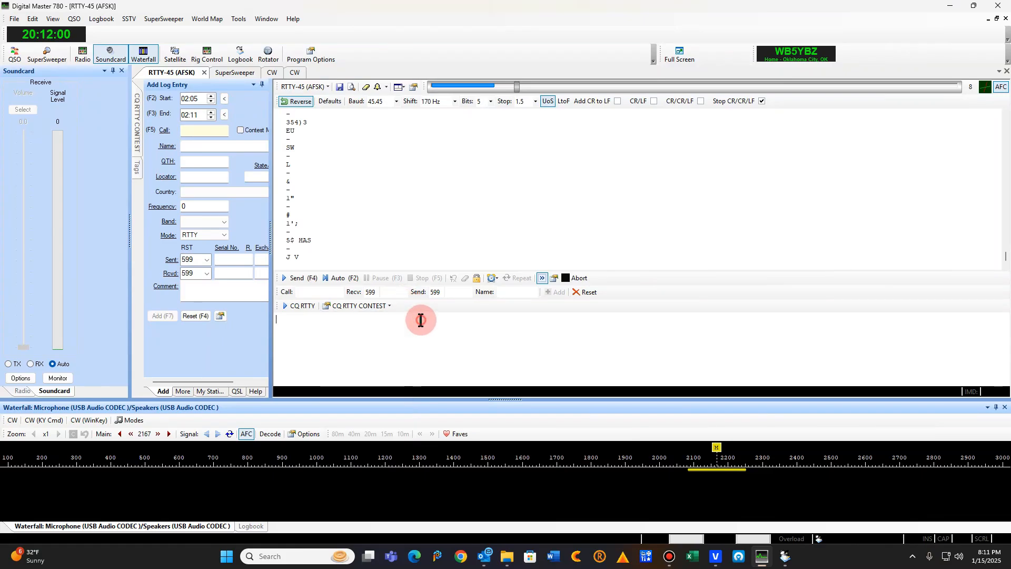
pyautogui.click(381, 307)
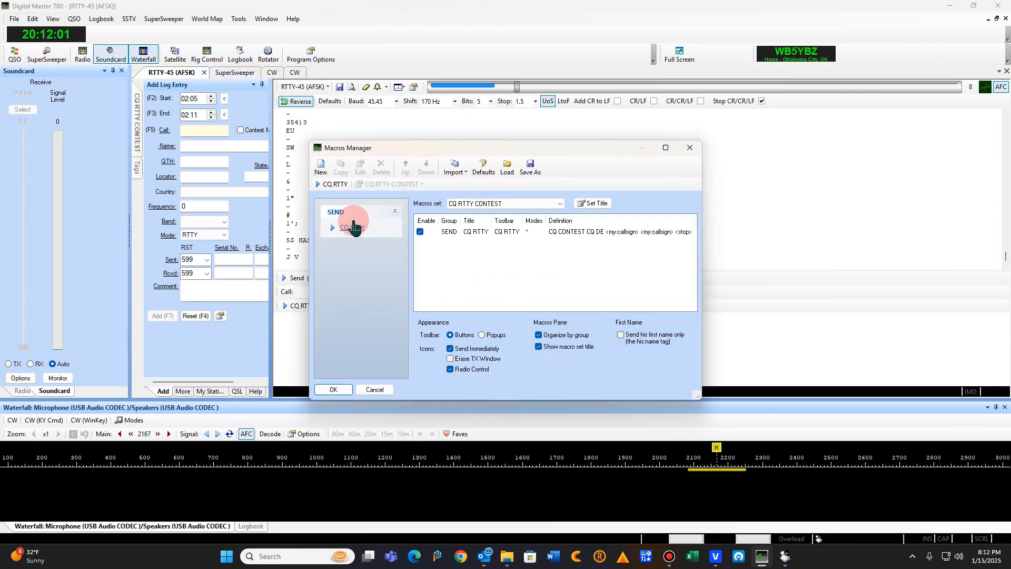
pyautogui.click(329, 177)
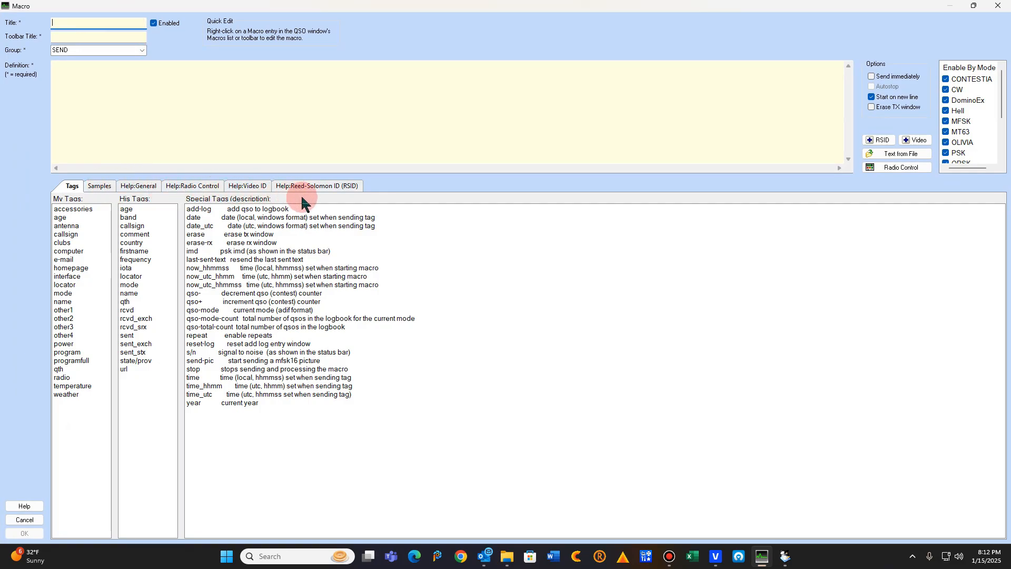
pyautogui.click(110, 188)
pyautogui.click(132, 188)
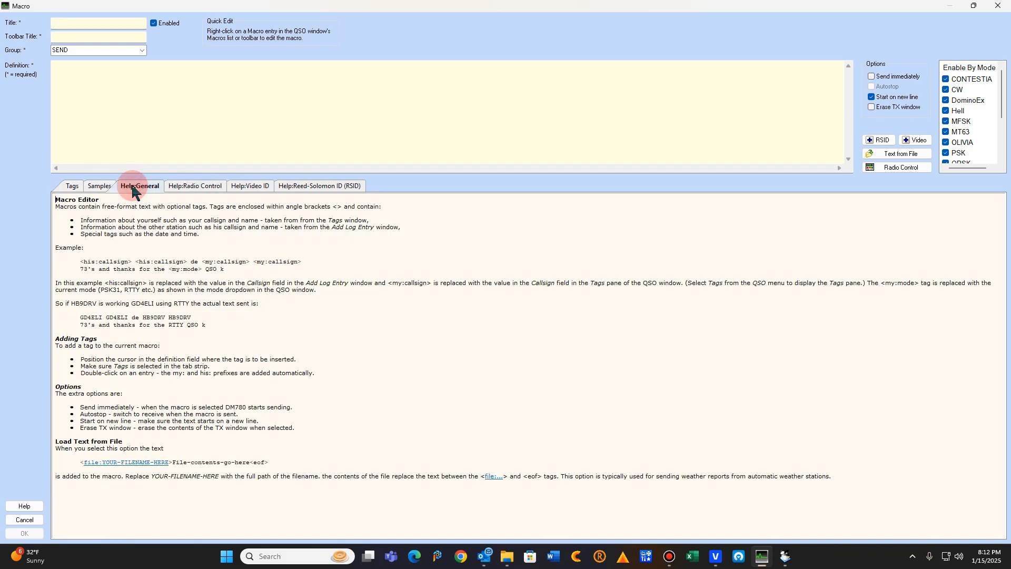
pyautogui.click(73, 189)
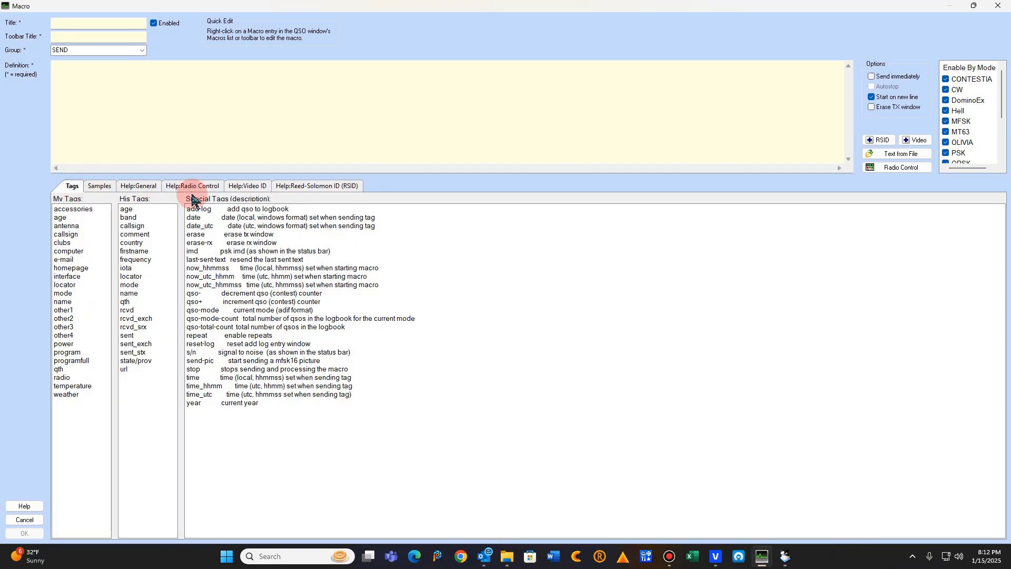
pyautogui.click(451, 98)
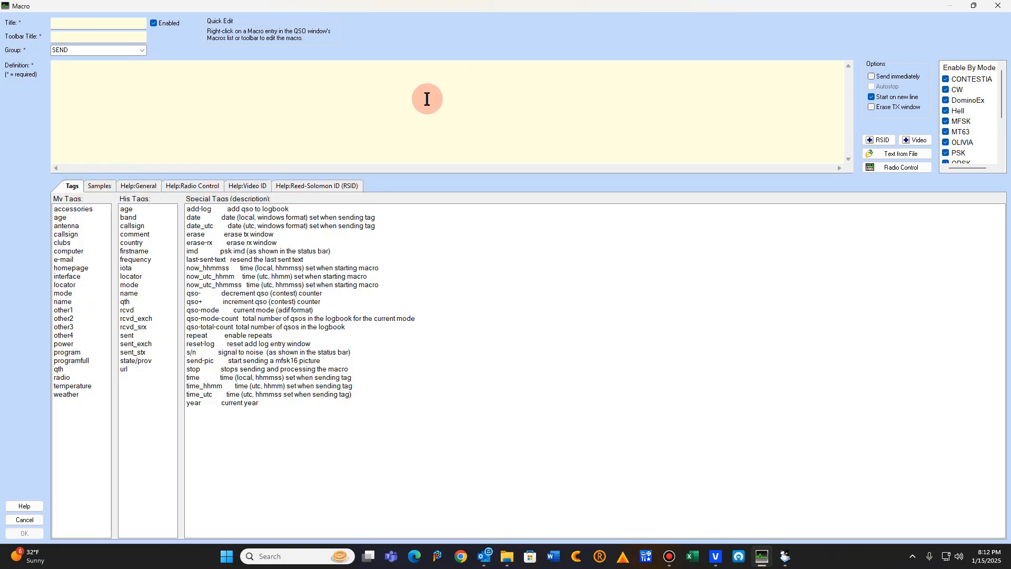
pyautogui.click(1005, 8)
pyautogui.click(691, 145)
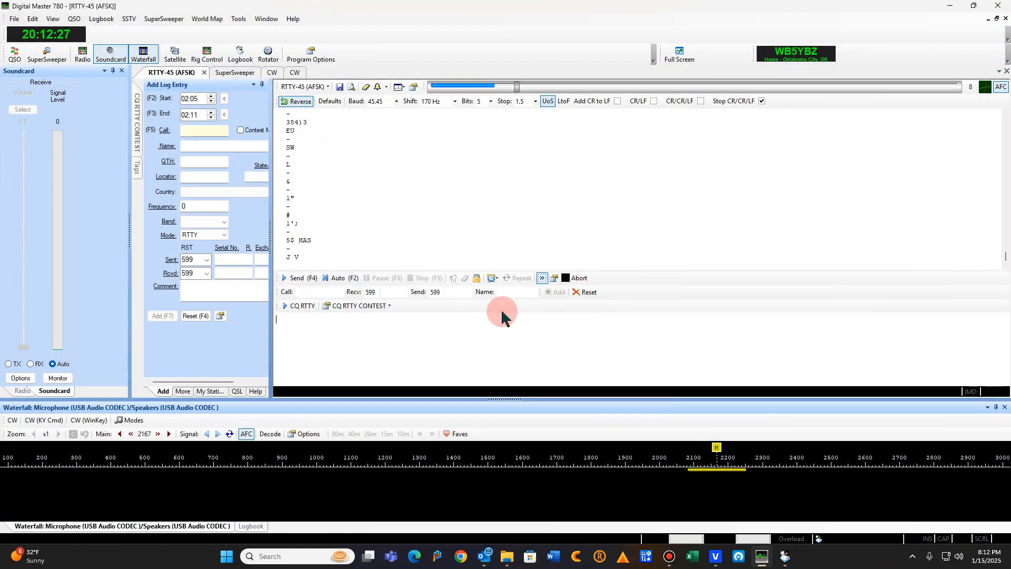
pyautogui.click(335, 309)
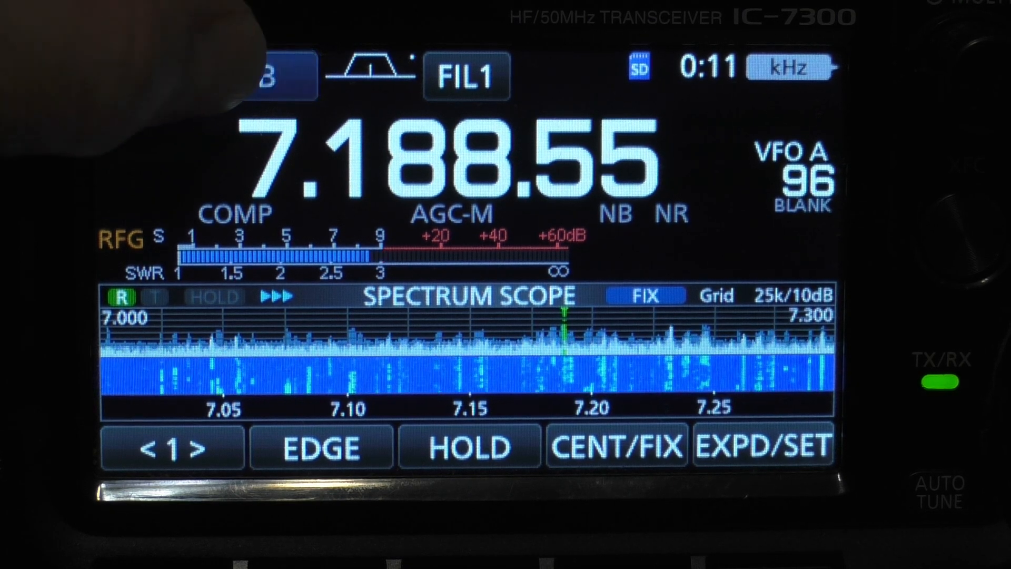
pyautogui.click(248, 77)
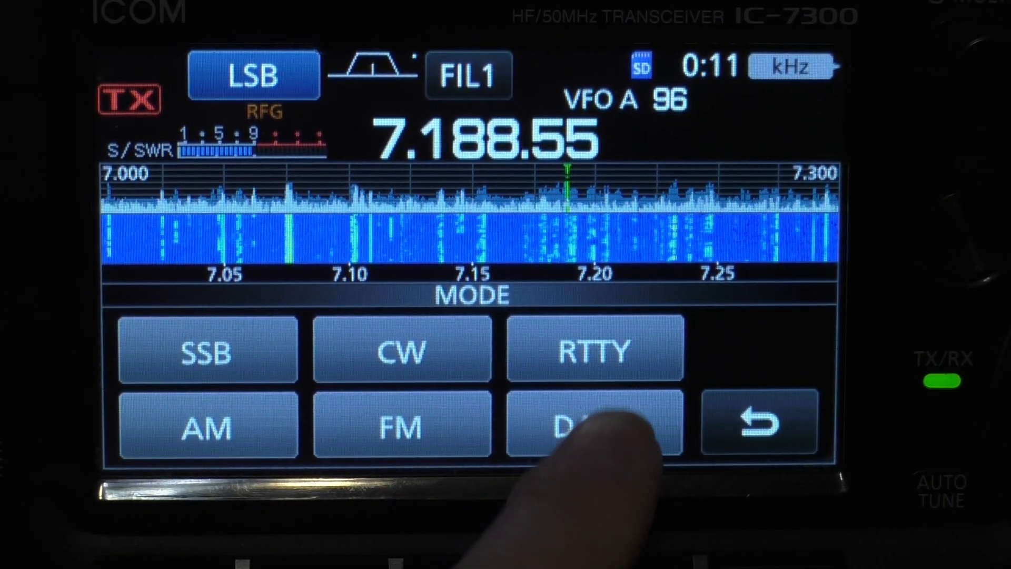
pyautogui.click(601, 424)
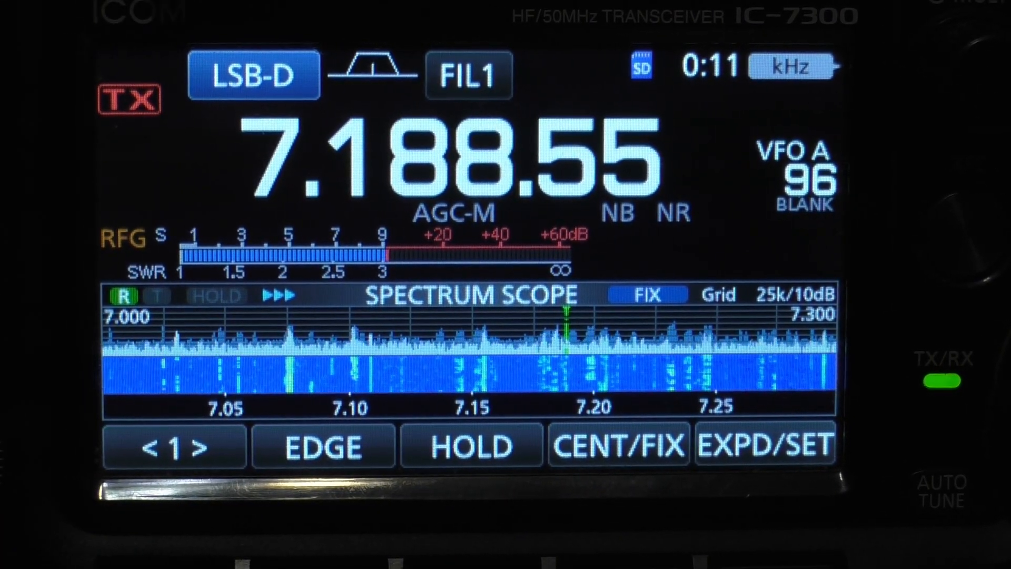
pyautogui.click(248, 158)
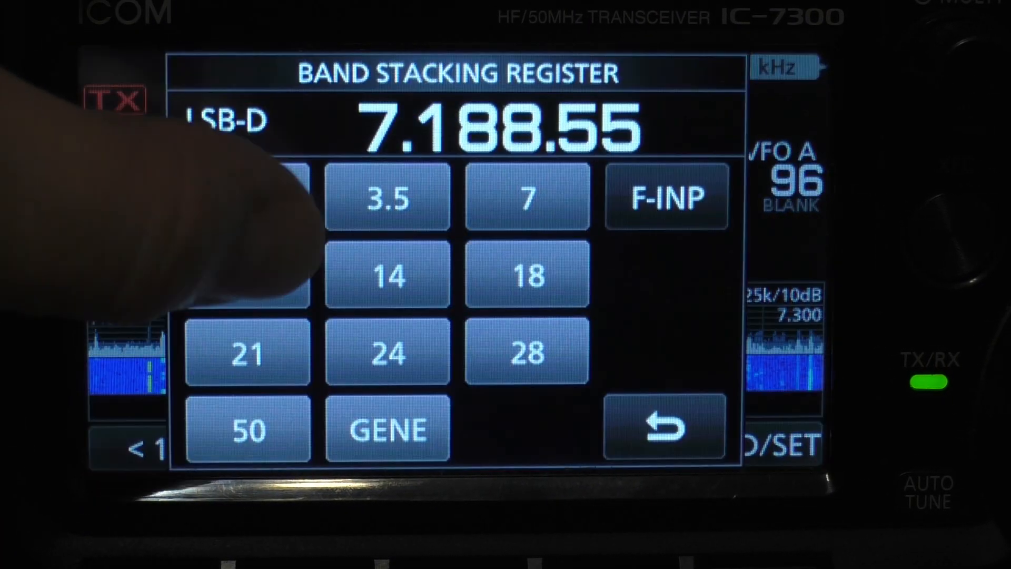
pyautogui.click(390, 276)
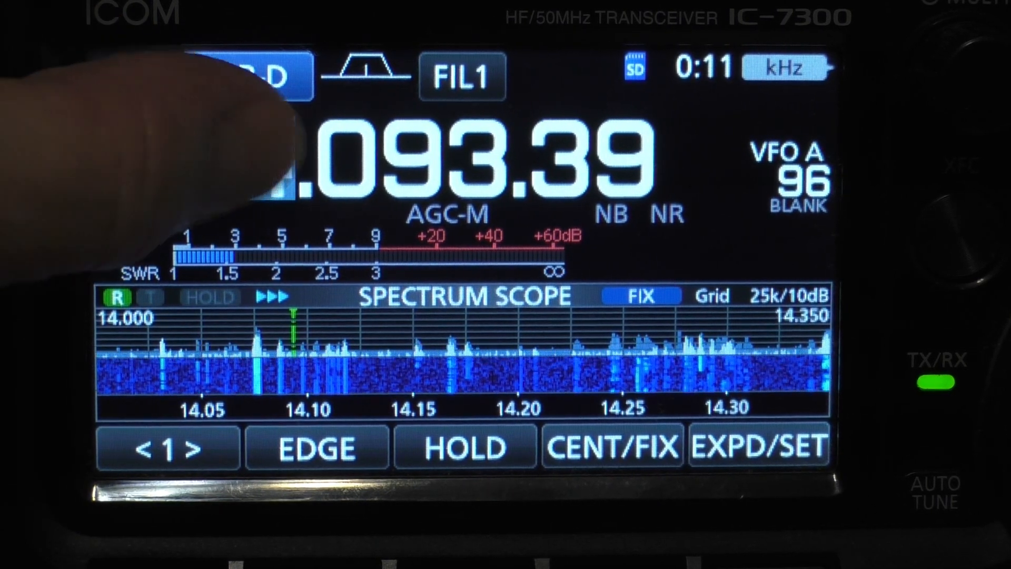
pyautogui.click(235, 163)
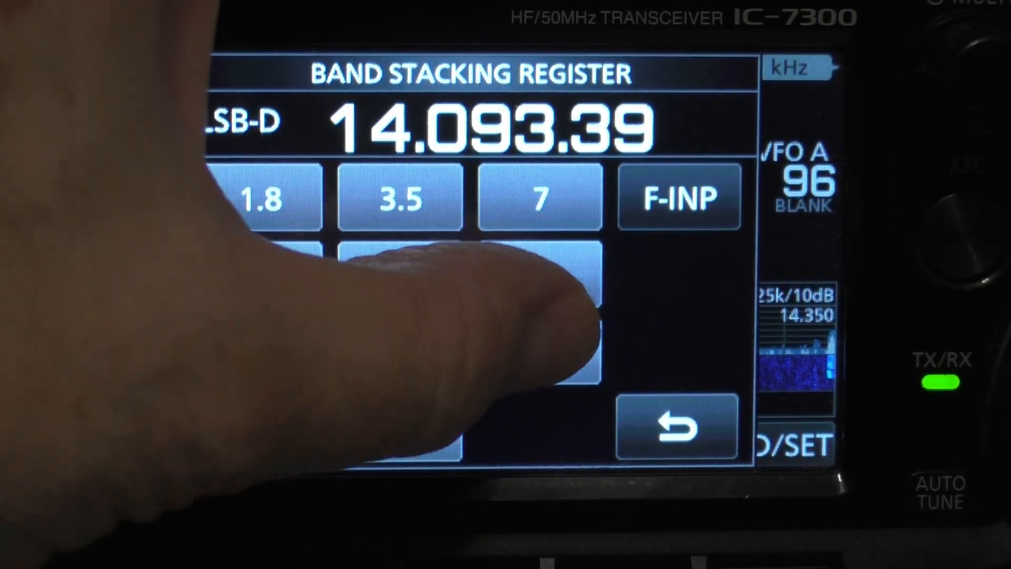
pyautogui.click(532, 352)
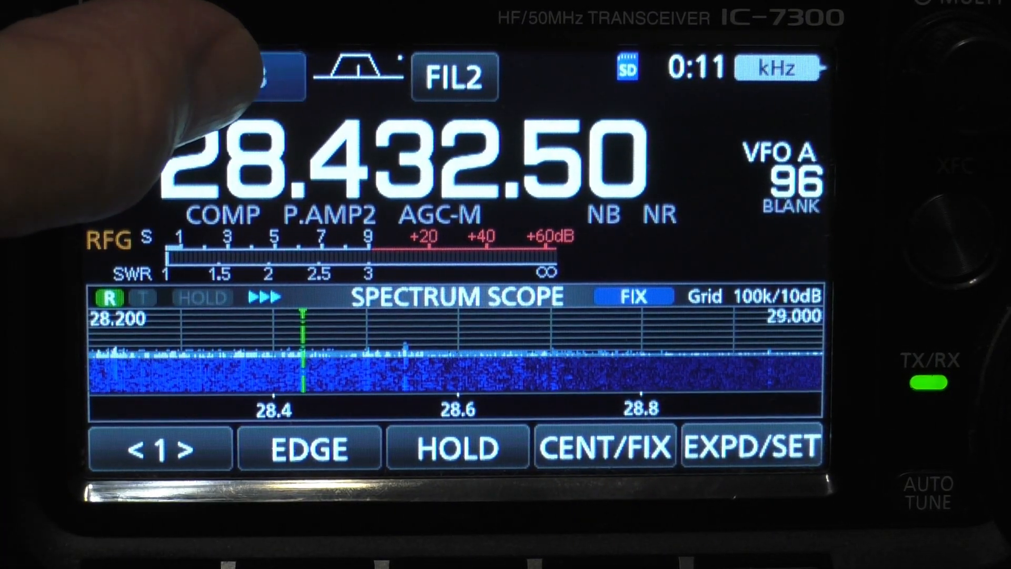
pyautogui.click(242, 76)
pyautogui.click(192, 350)
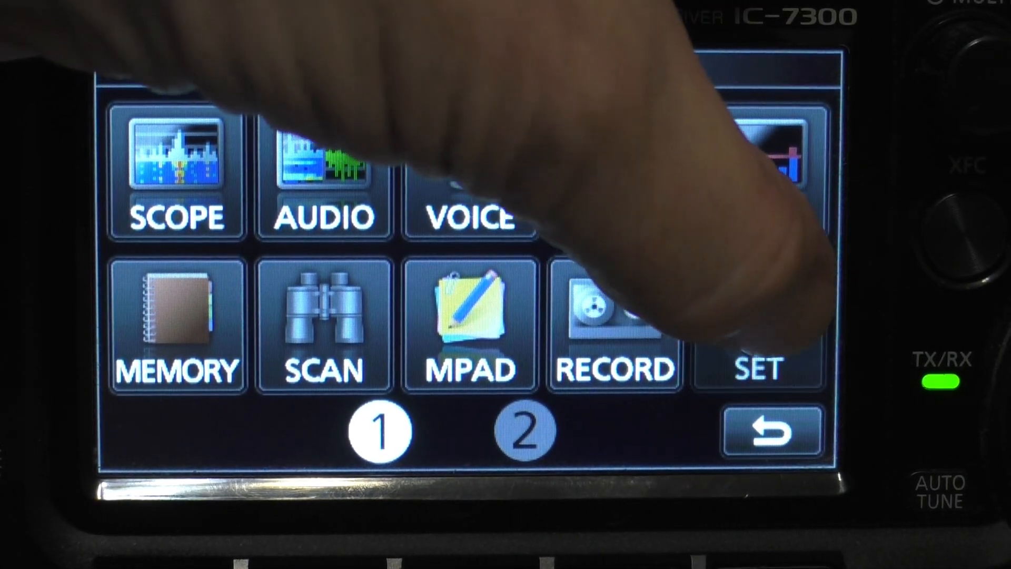
pyautogui.click(759, 363)
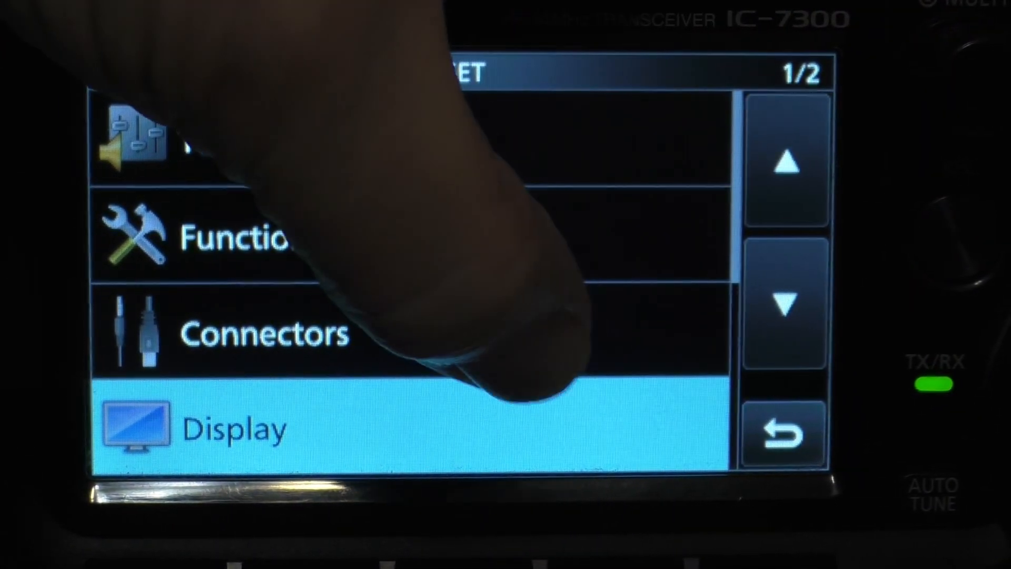
pyautogui.click(484, 348)
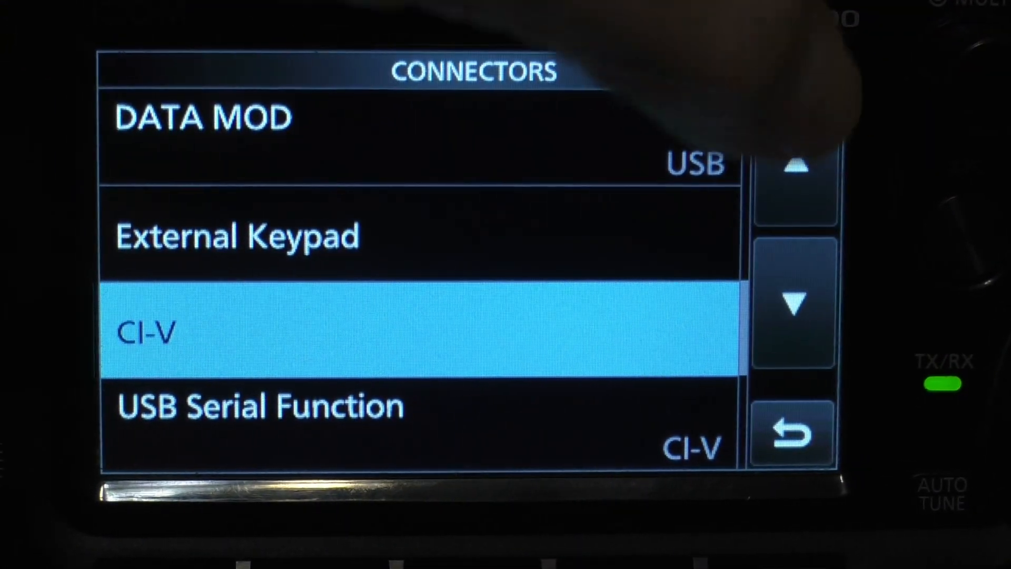
pyautogui.click(789, 162)
pyautogui.click(789, 161)
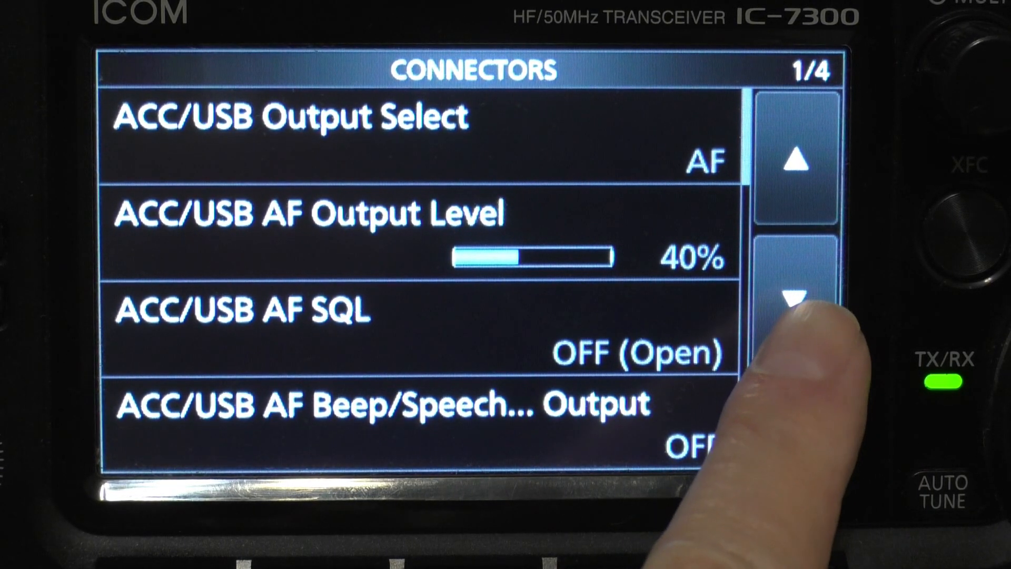
pyautogui.click(795, 300)
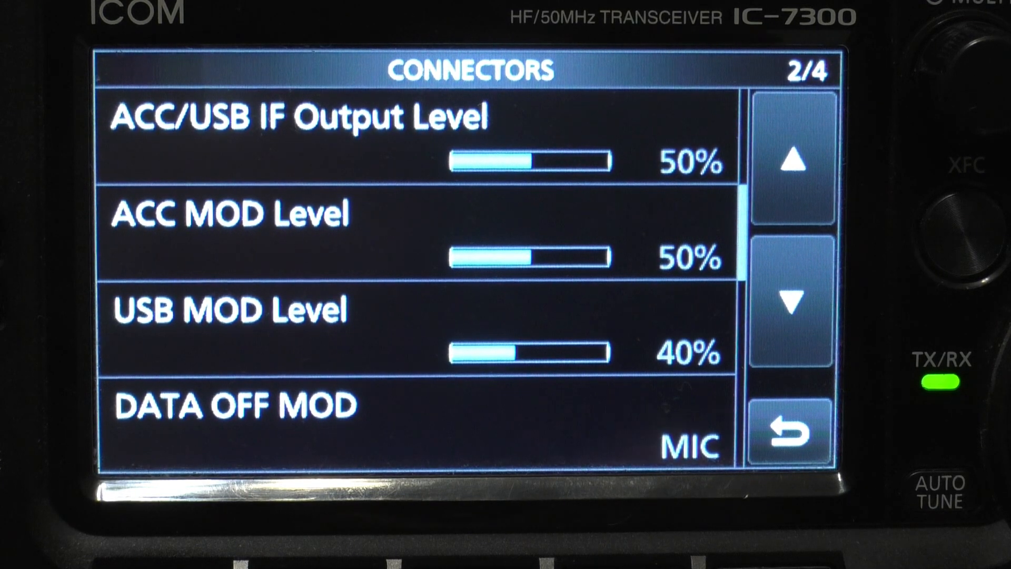
pyautogui.click(793, 301)
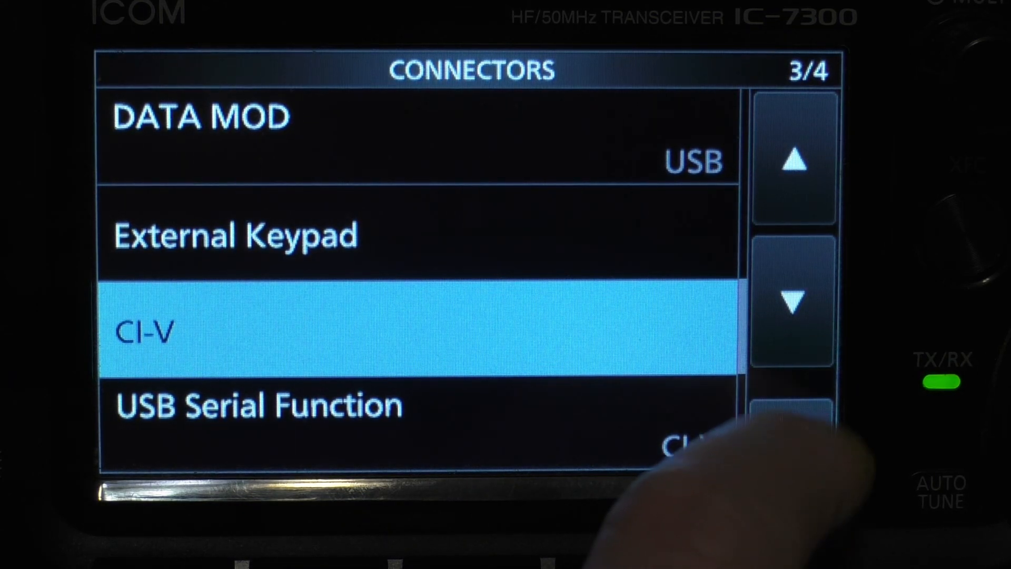
pyautogui.click(795, 298)
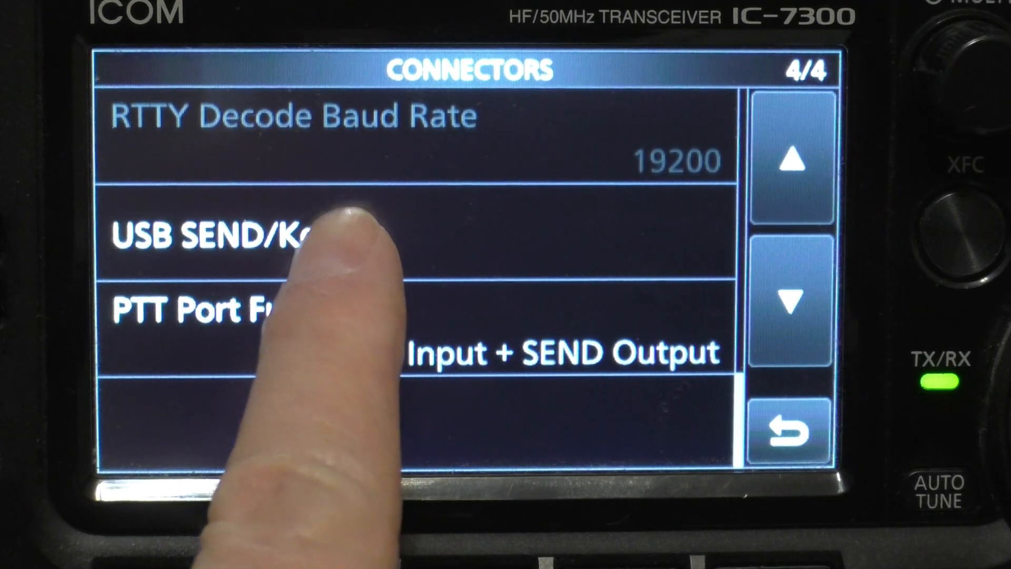
pyautogui.click(364, 224)
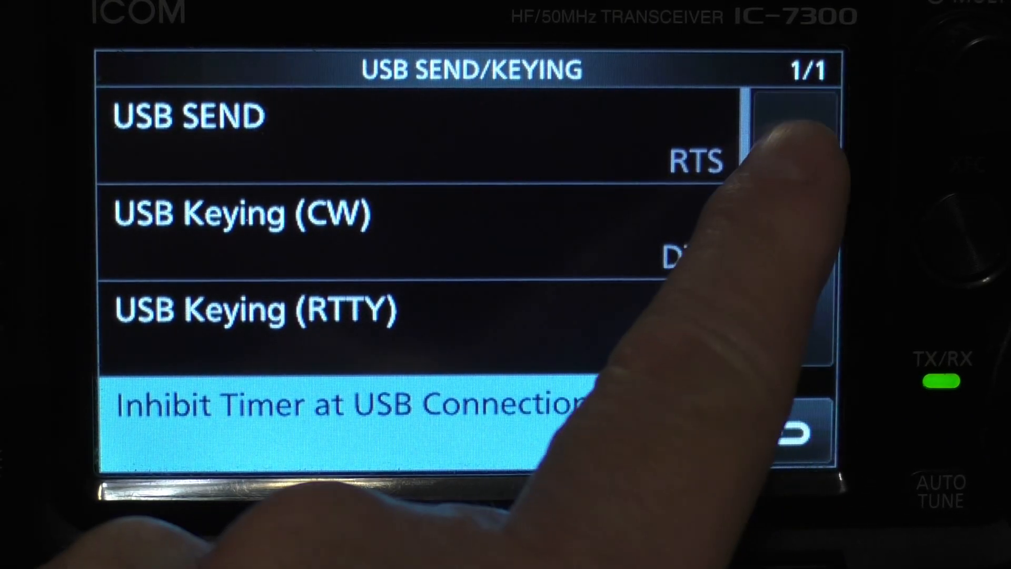
pyautogui.click(774, 429)
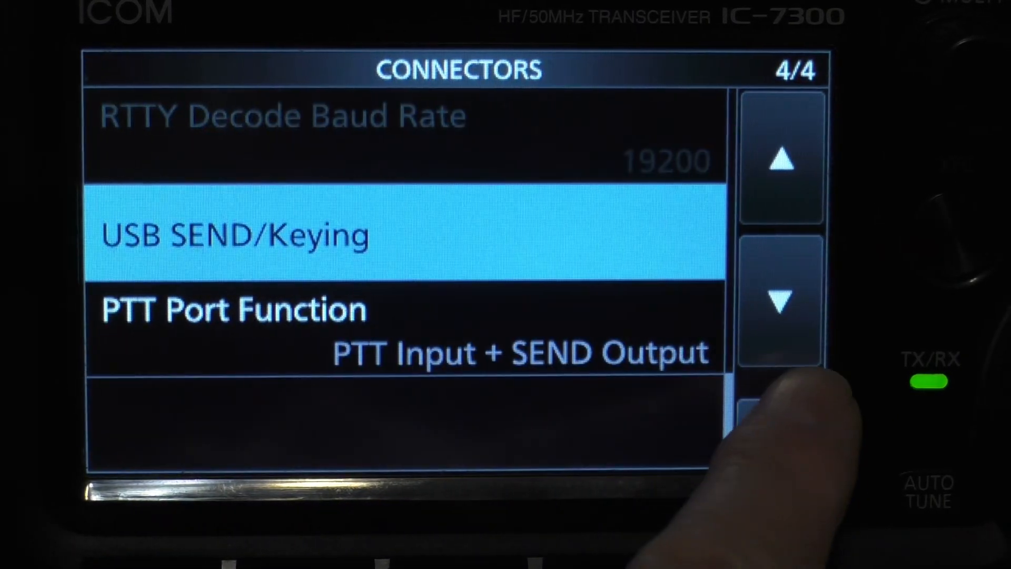
pyautogui.click(488, 321)
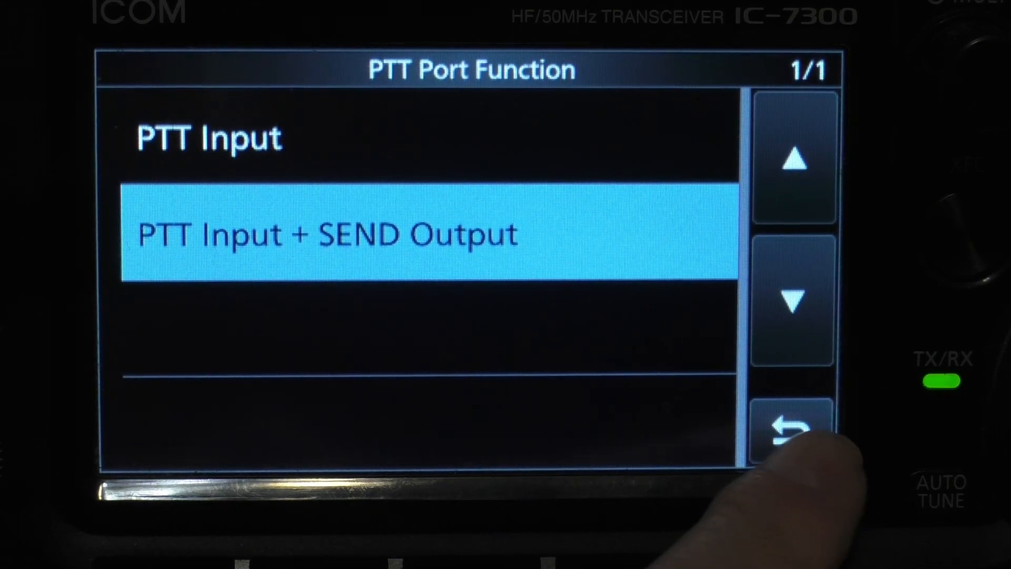
pyautogui.click(786, 432)
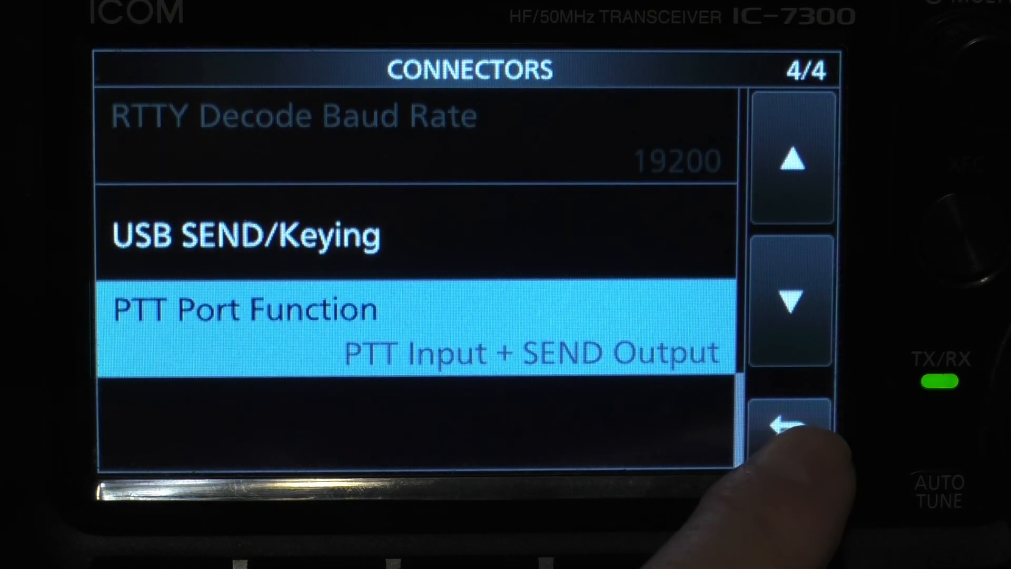
pyautogui.click(785, 429)
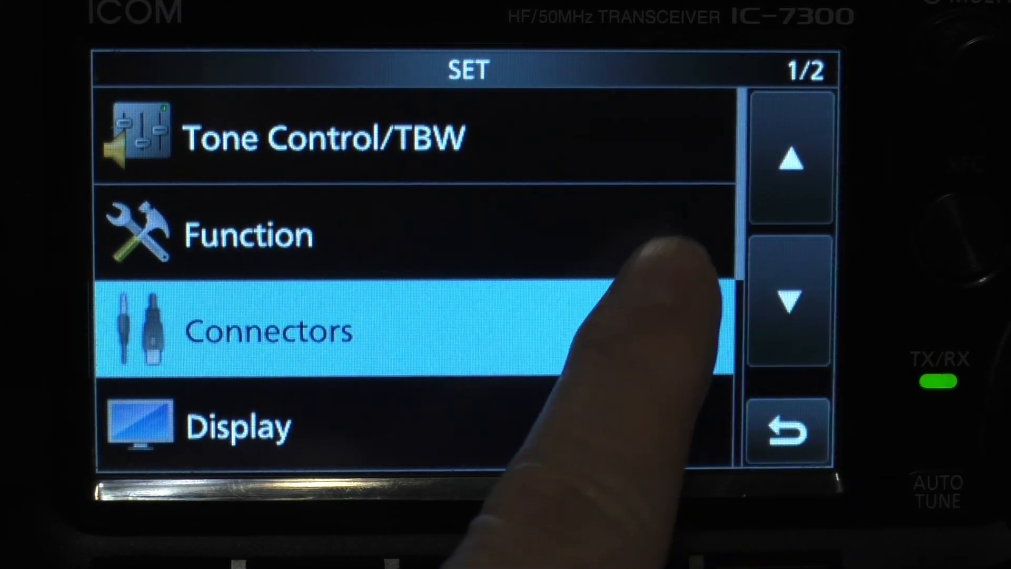
pyautogui.click(653, 285)
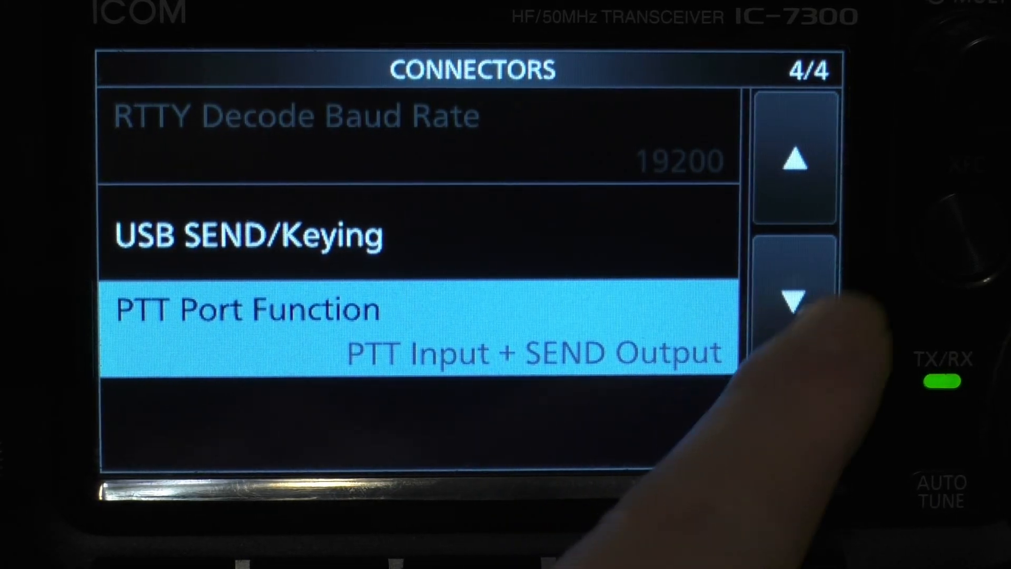
pyautogui.click(798, 150)
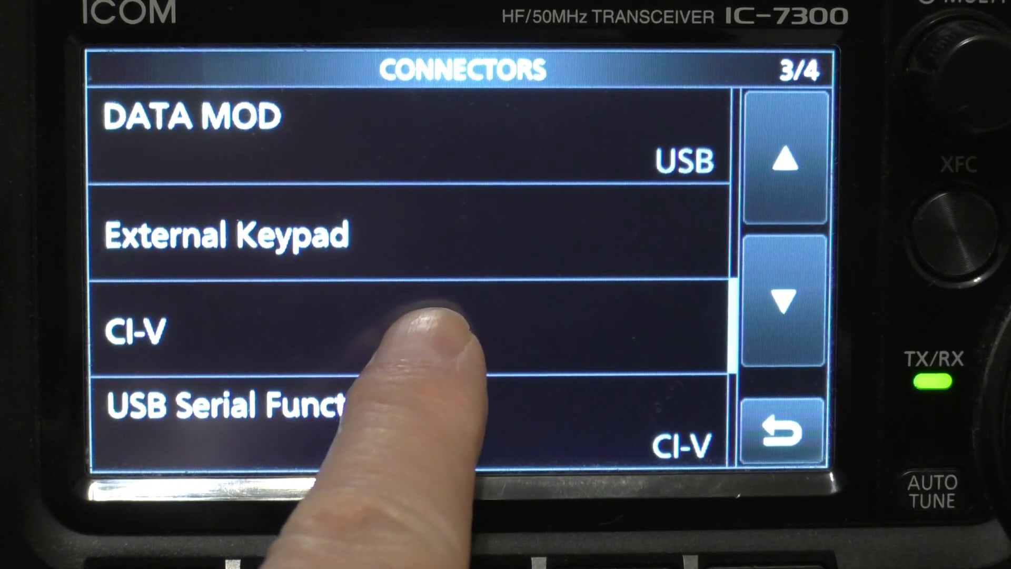
pyautogui.click(440, 316)
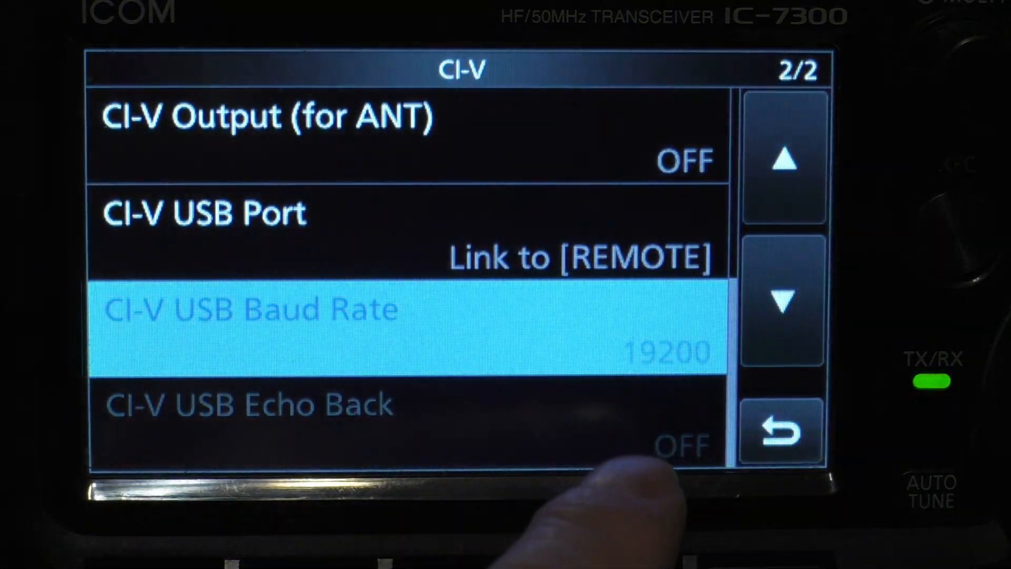
pyautogui.click(785, 158)
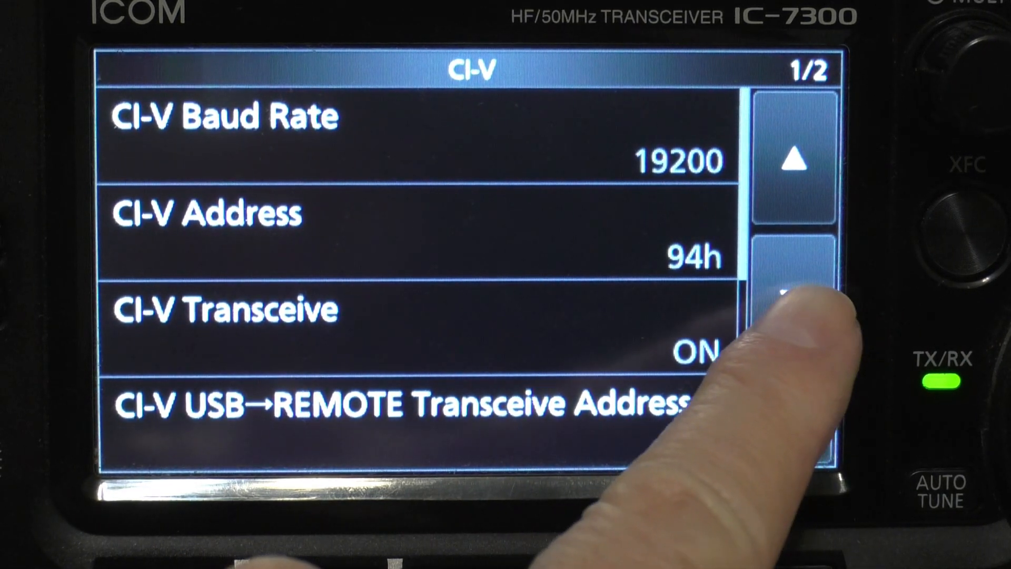
pyautogui.click(792, 299)
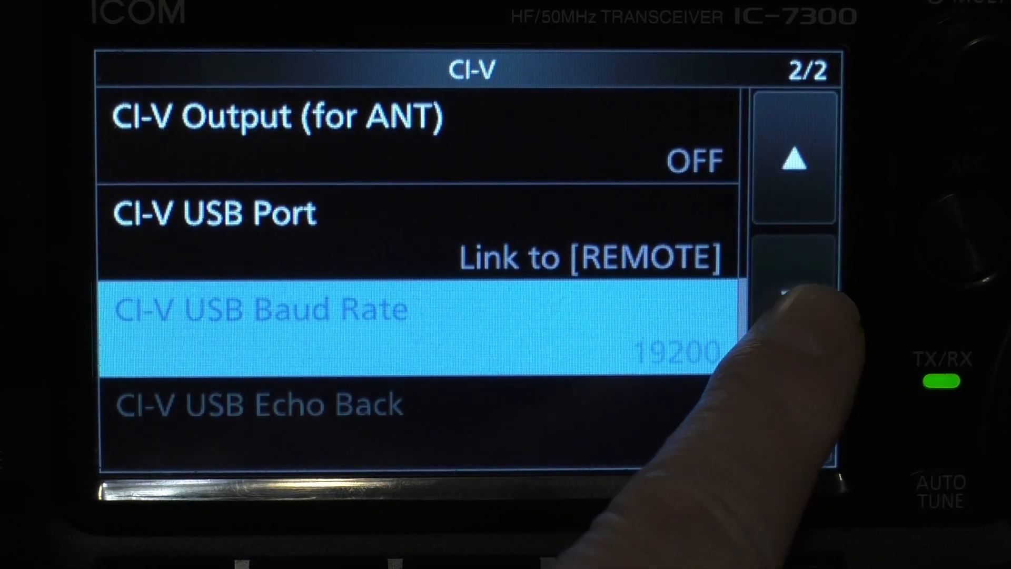
pyautogui.click(793, 160)
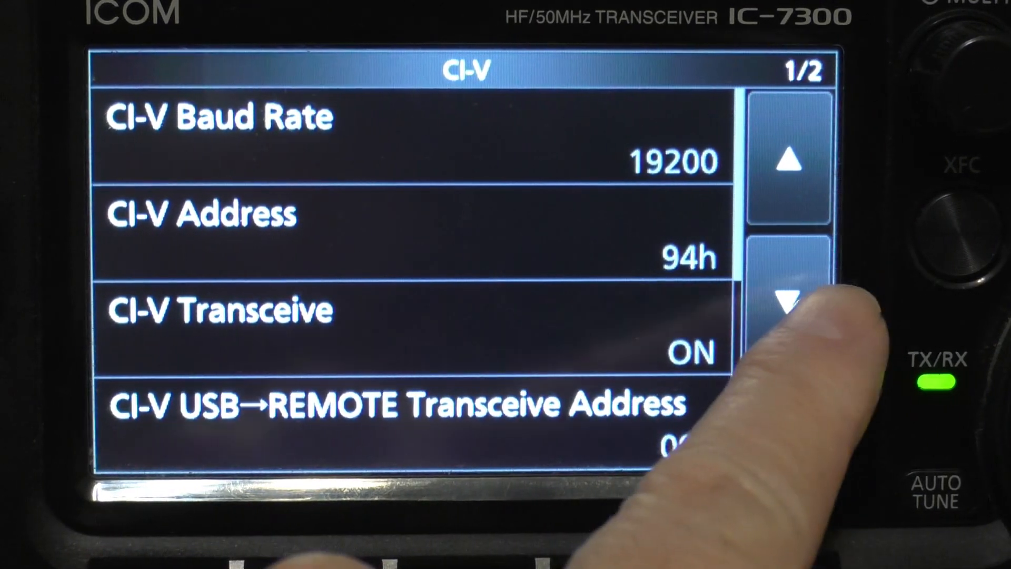
pyautogui.click(798, 302)
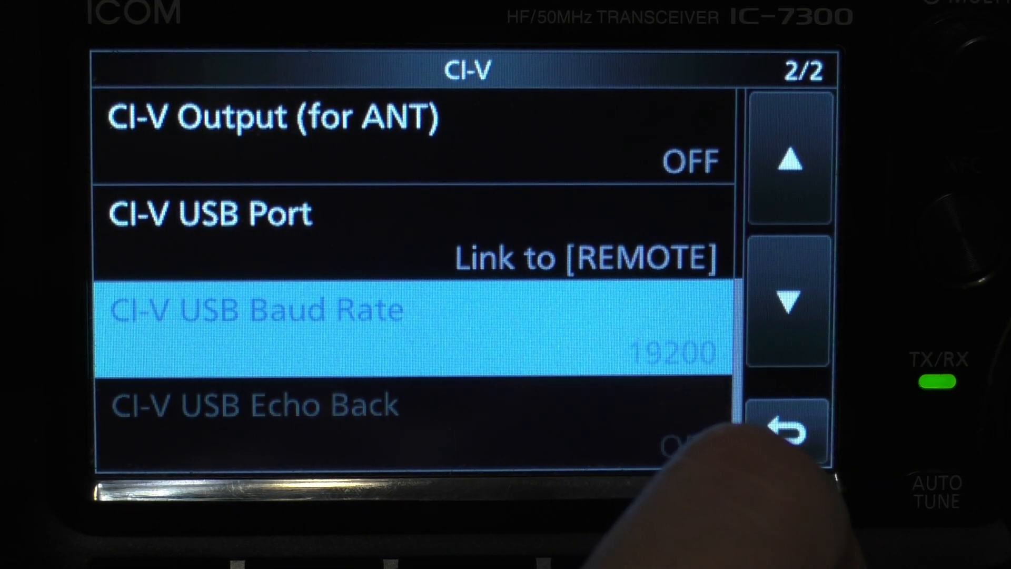
pyautogui.click(787, 432)
pyautogui.click(788, 429)
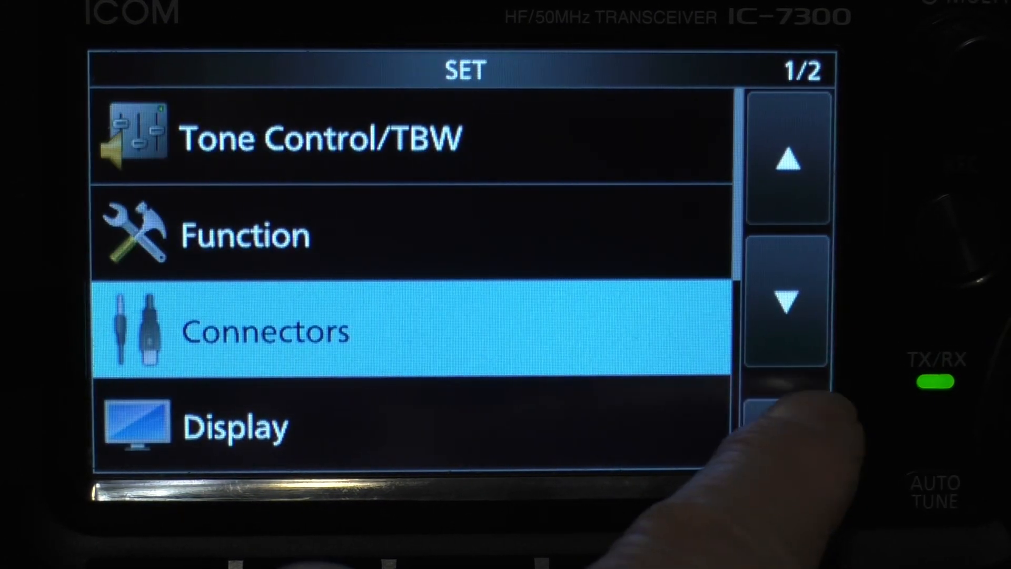
pyautogui.click(788, 300)
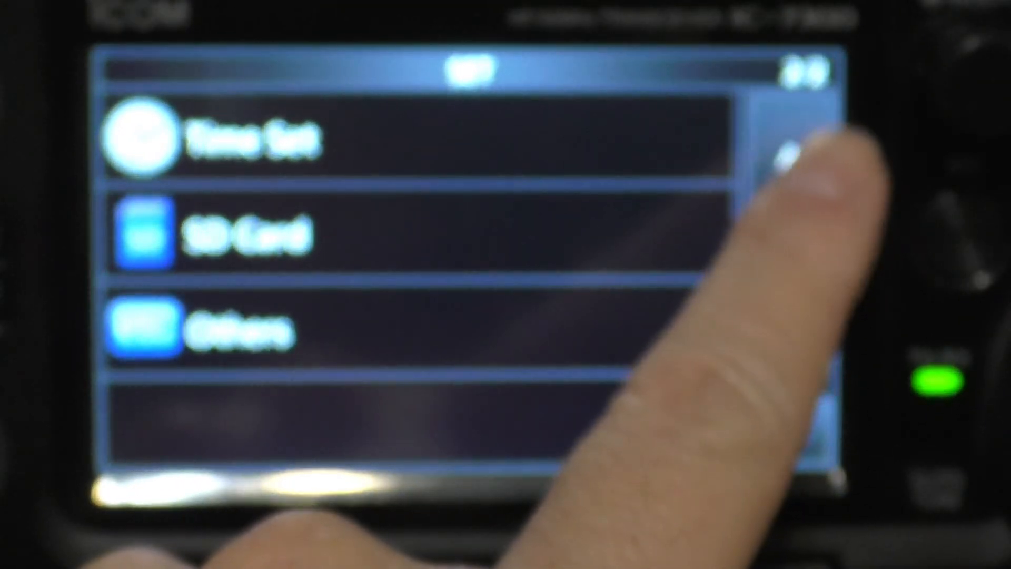
pyautogui.click(788, 158)
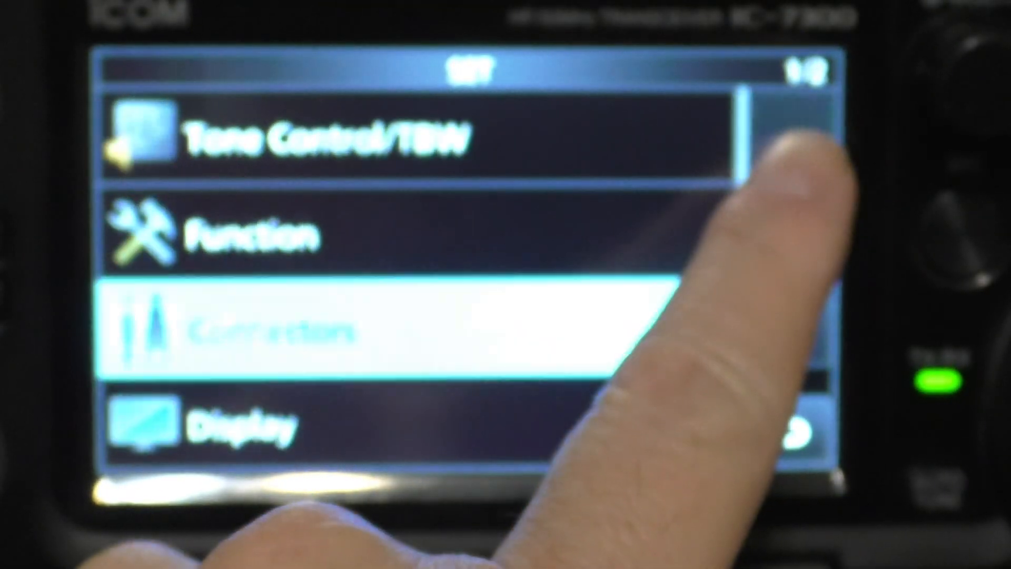